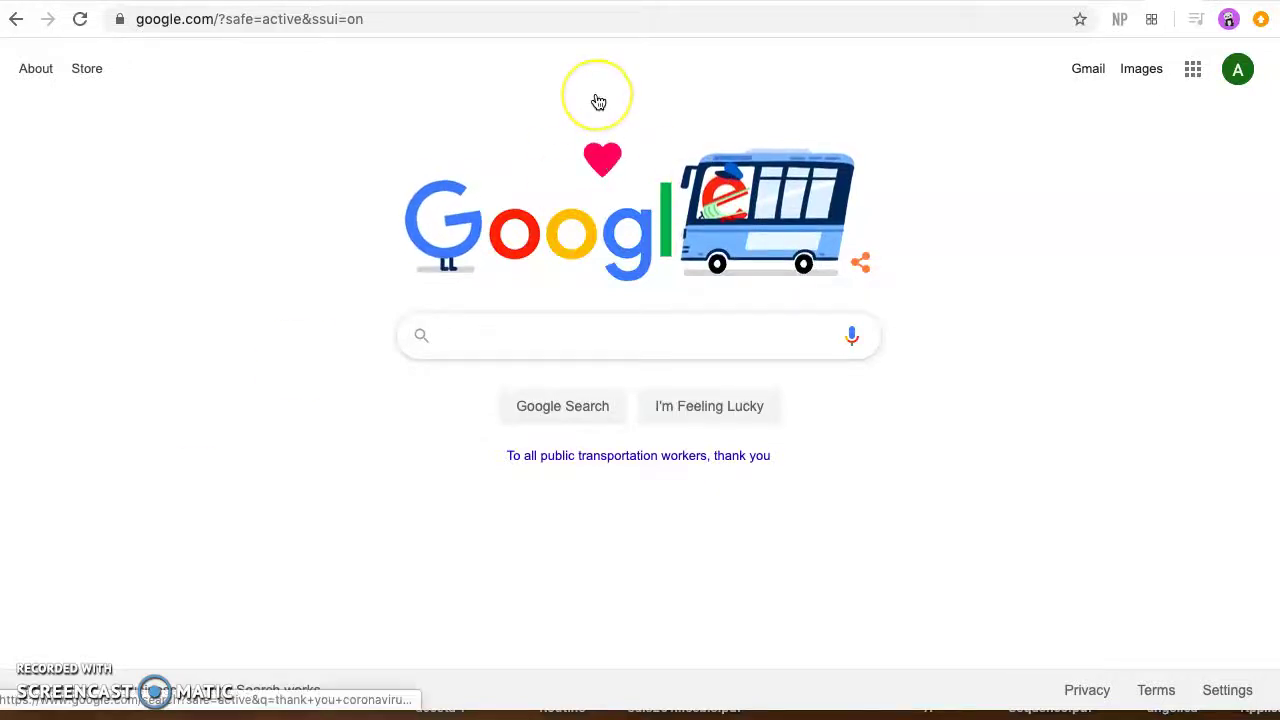
# Step: Go to the n2y.com website
pyautogui.click(598, 102)
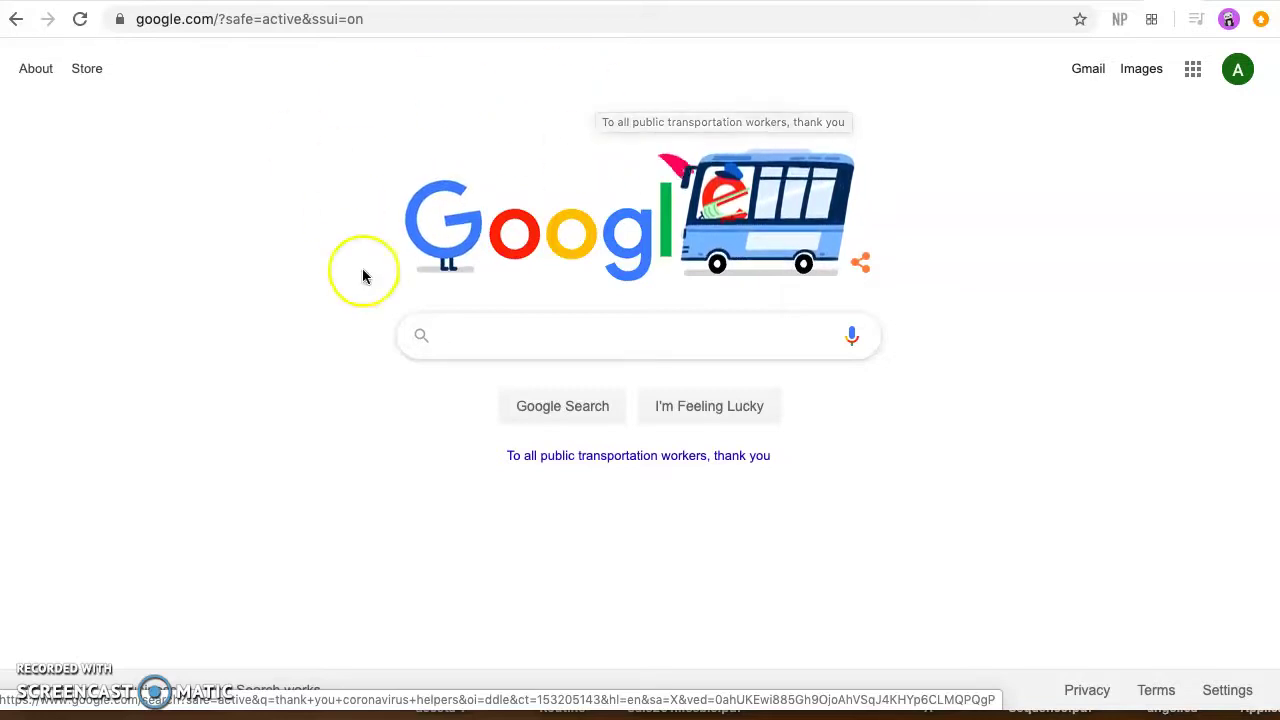
pyautogui.click(321, 11)
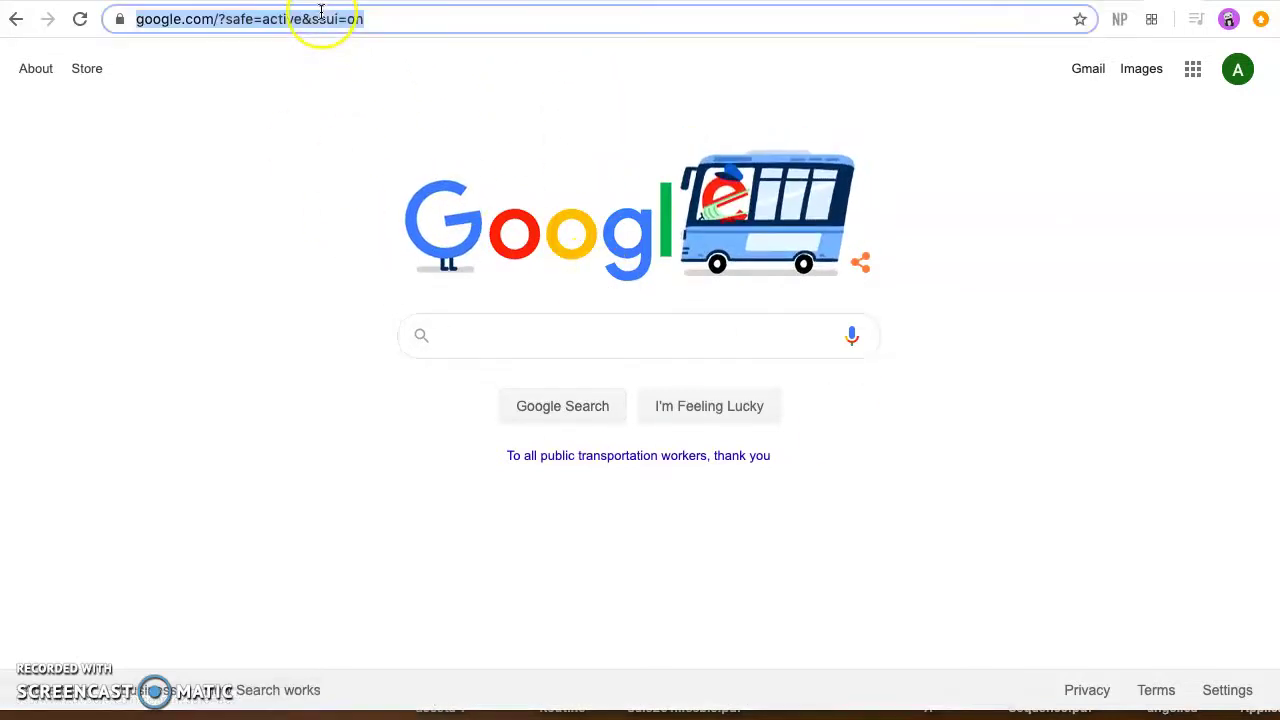
pyautogui.write('n2y.com')
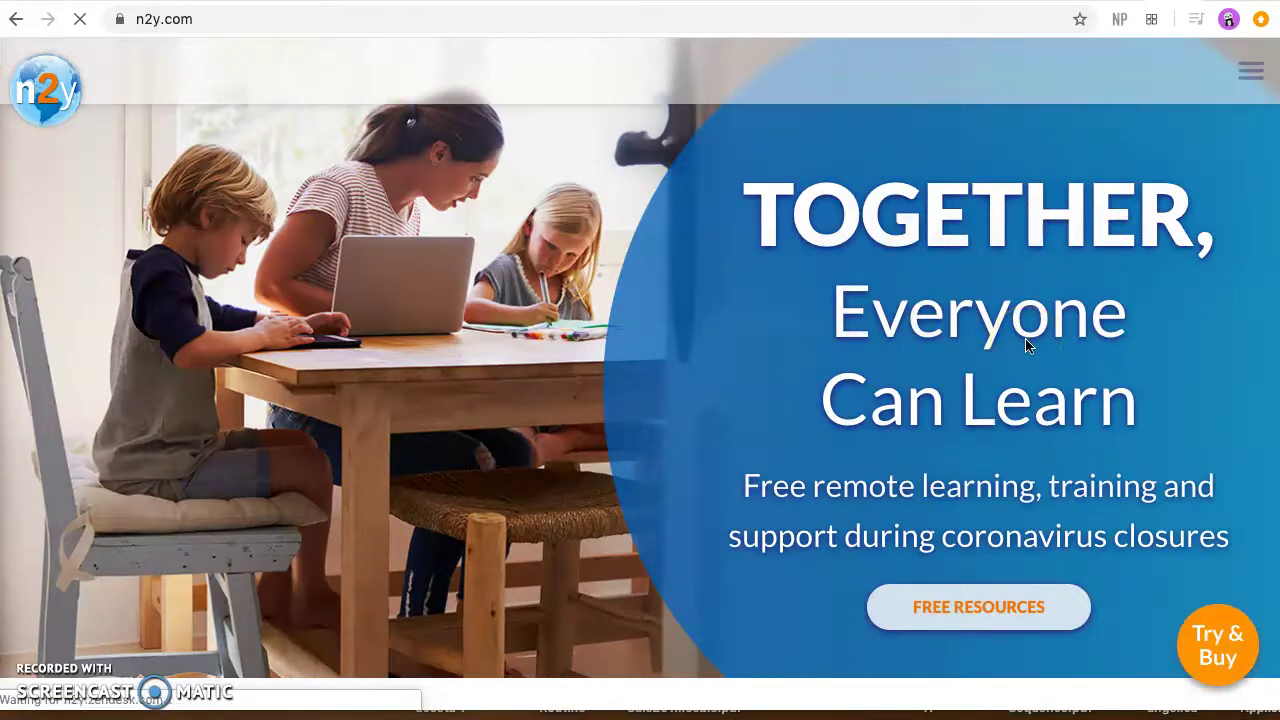
# Step: From the site menu, choose SIGN IN with the STUDENT role
pyautogui.click(1262, 78)
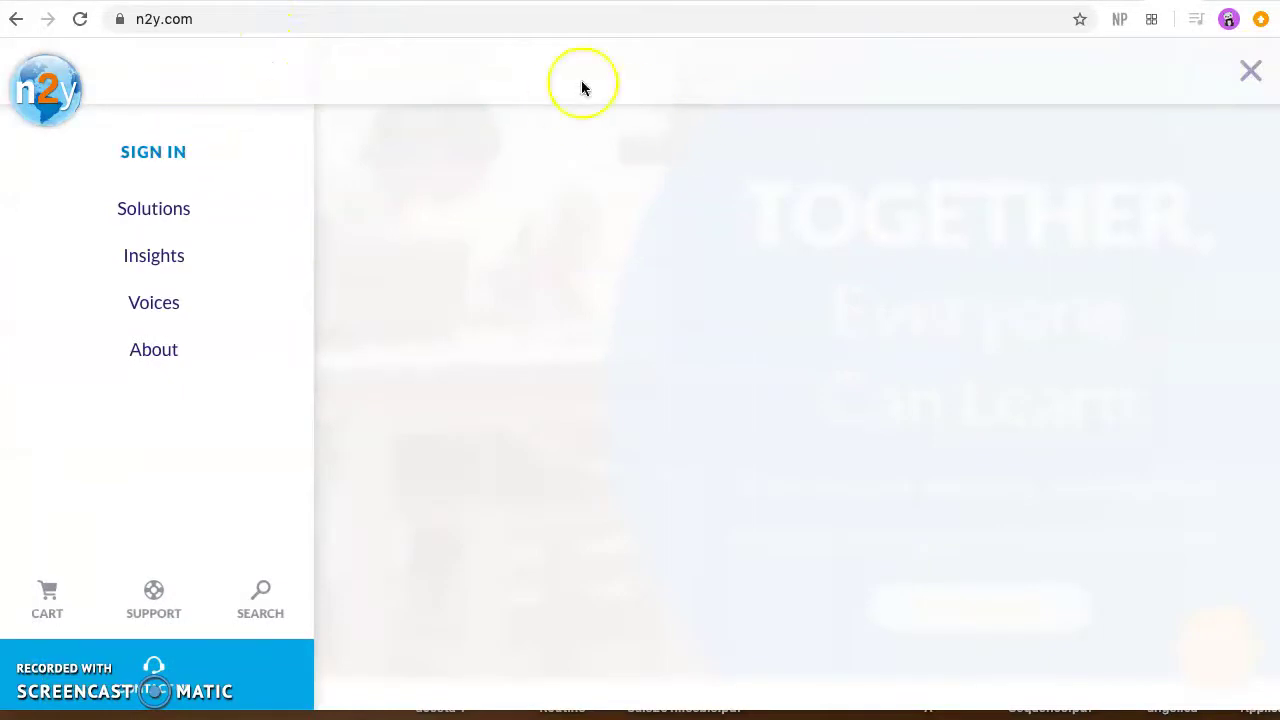
pyautogui.click(1251, 70)
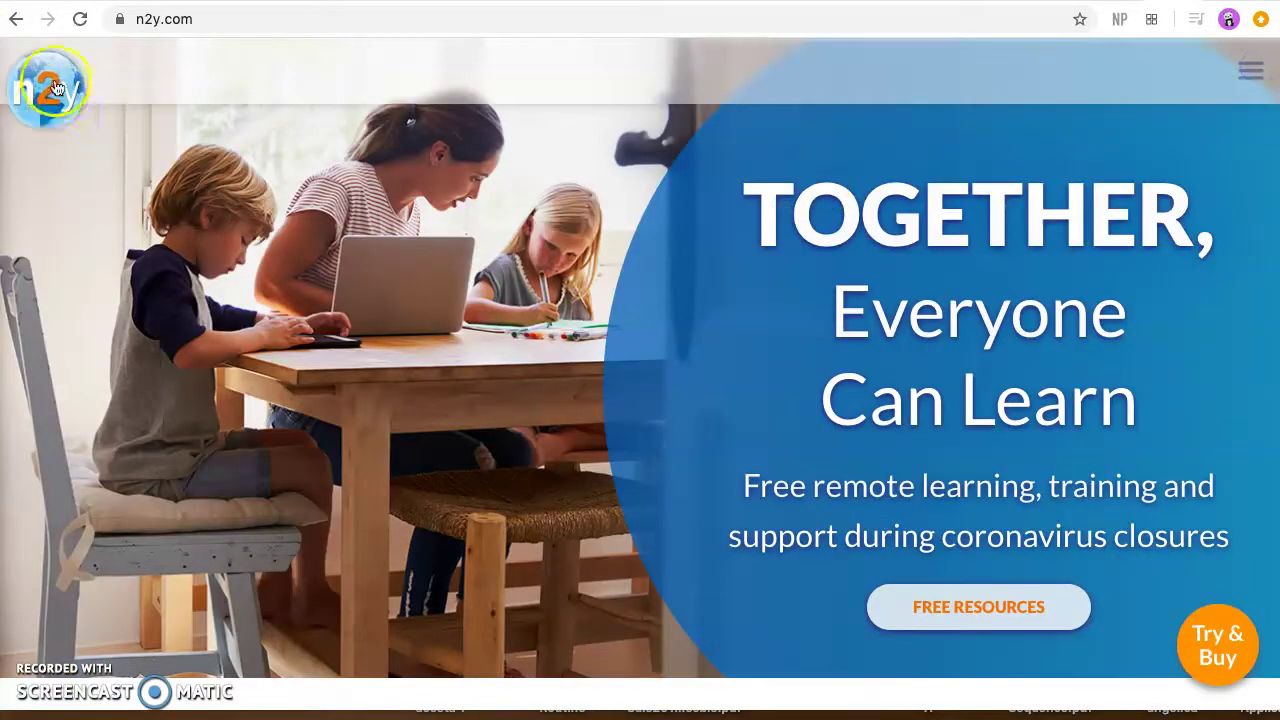
pyautogui.click(1252, 74)
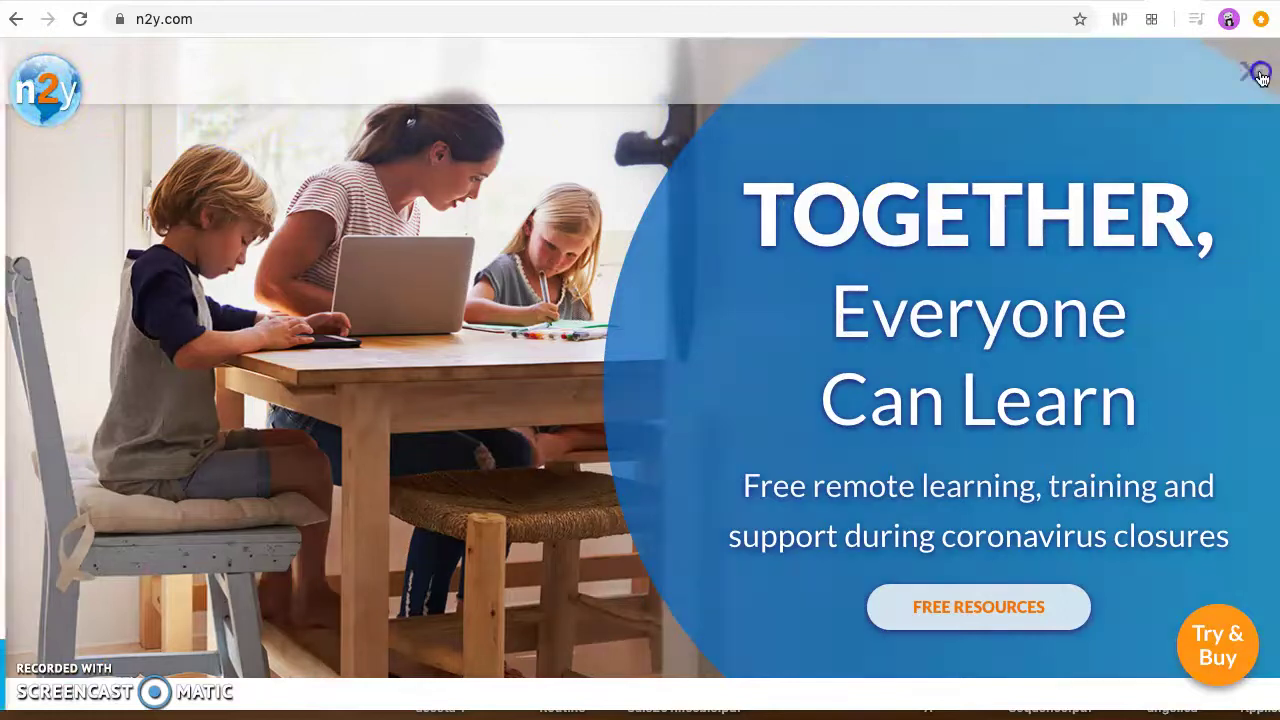
pyautogui.click(160, 153)
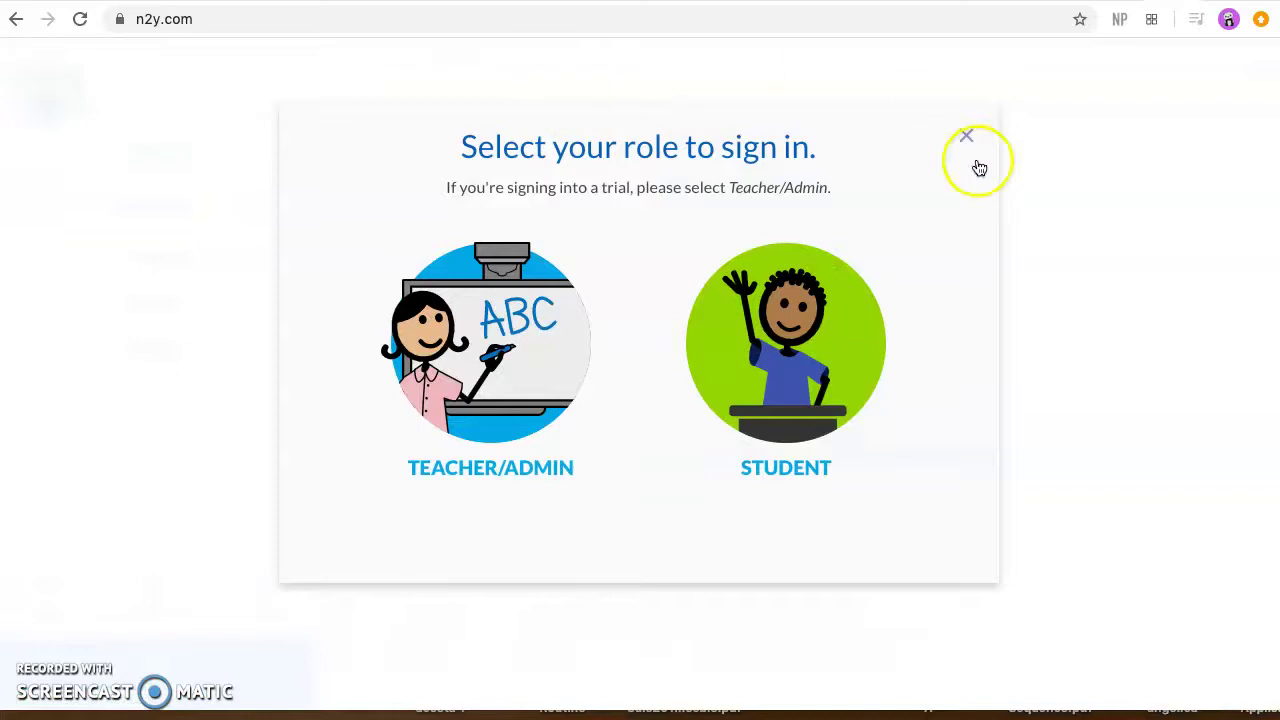
pyautogui.click(804, 326)
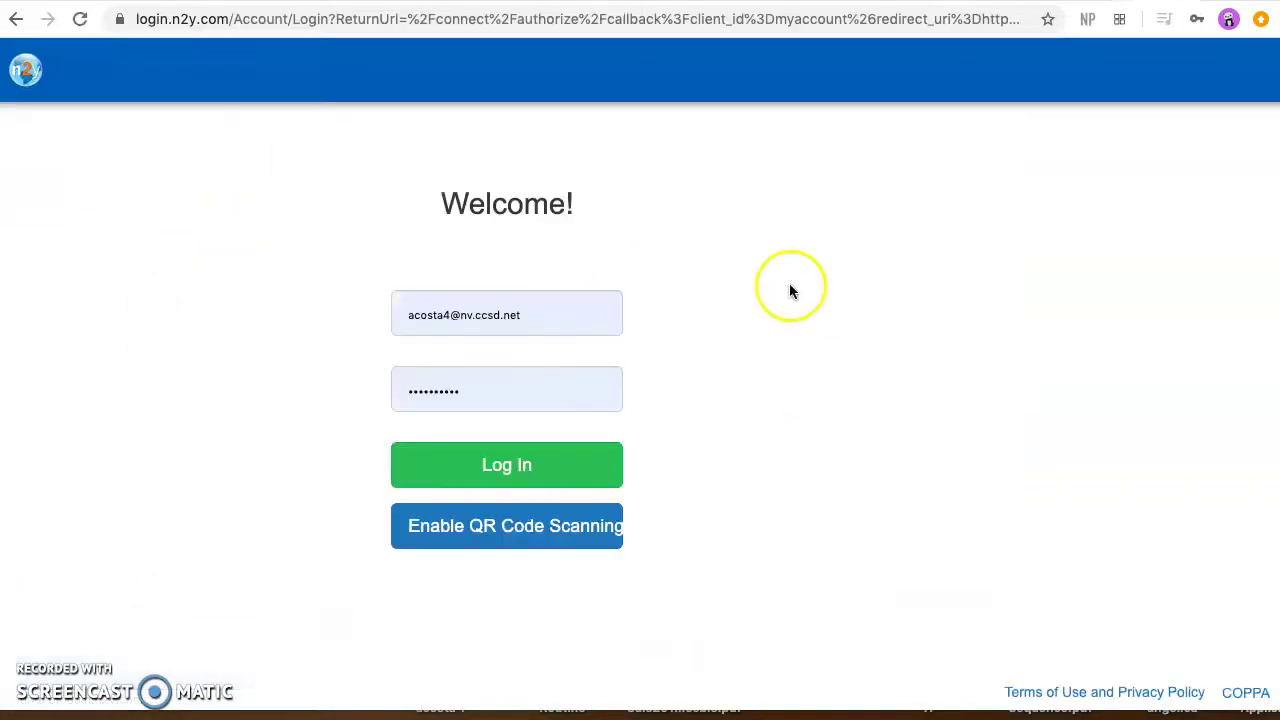
# Step: Replace the autofilled username and password with the student's own credentials
pyautogui.click(509, 314)
pyautogui.doubleClick(513, 313)
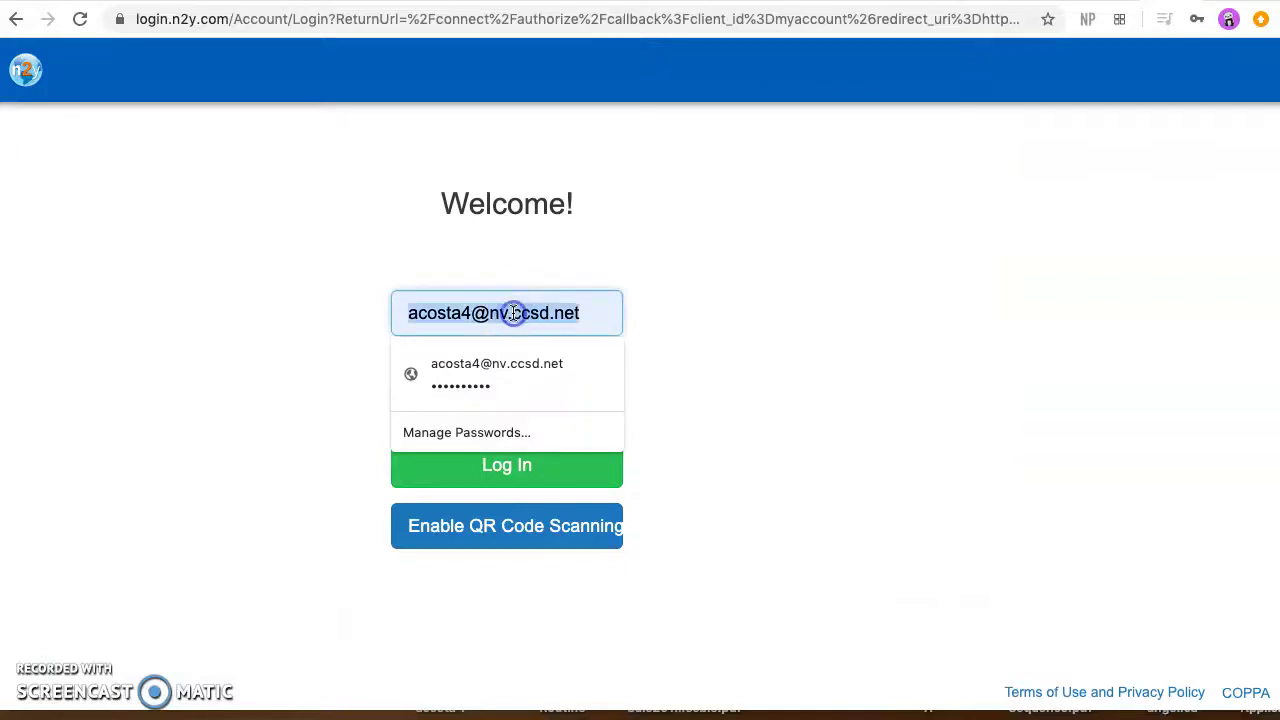
pyautogui.press('BackSpace')
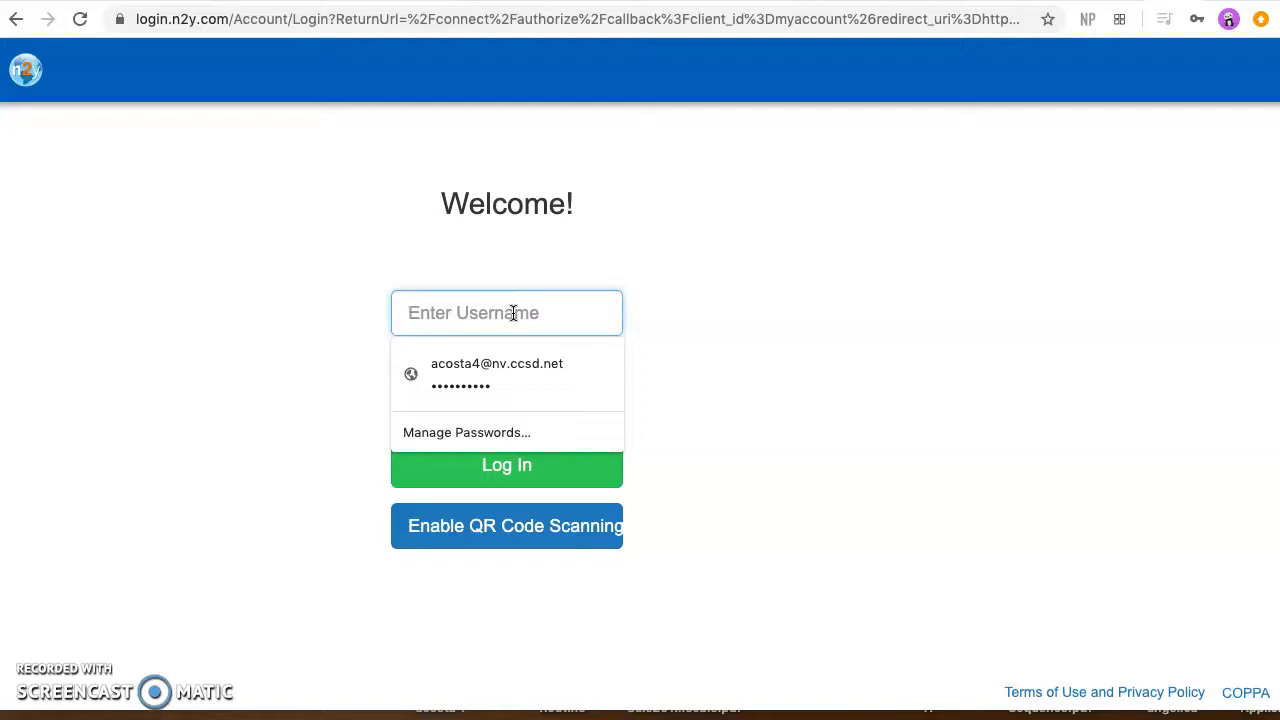
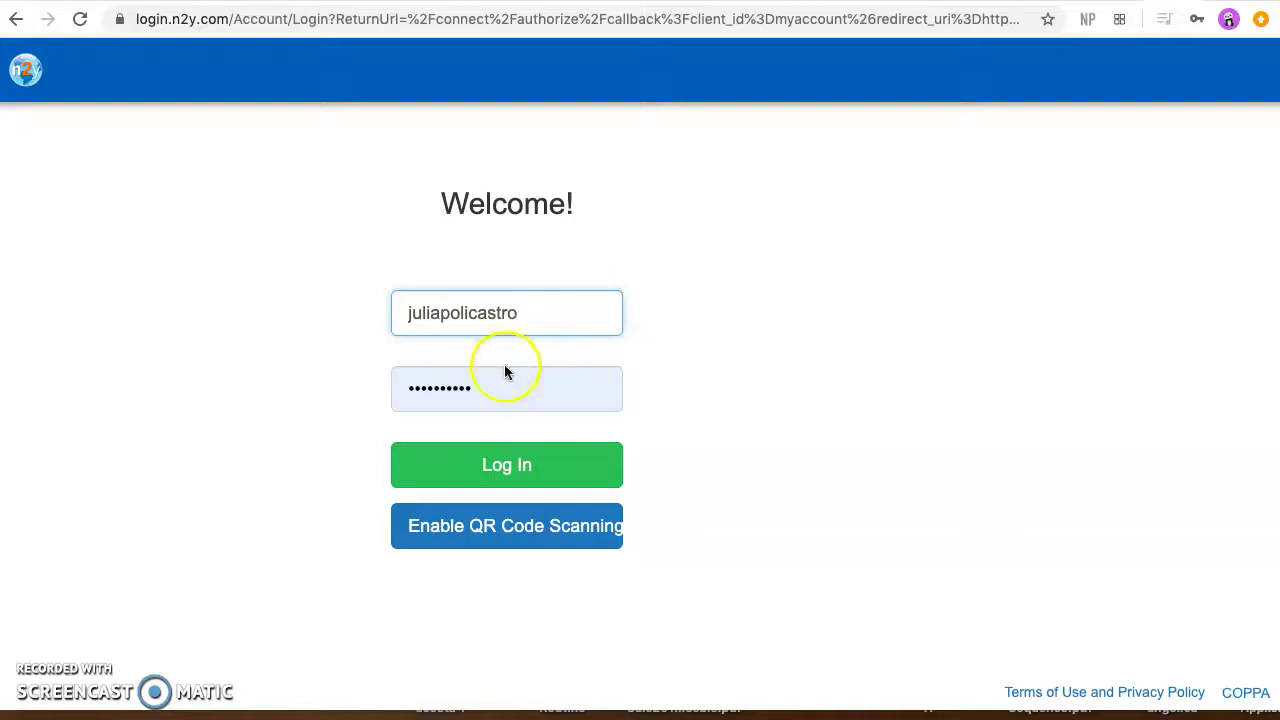
pyautogui.click(478, 390)
pyautogui.doubleClick(478, 390)
pyautogui.press('BackSpace')
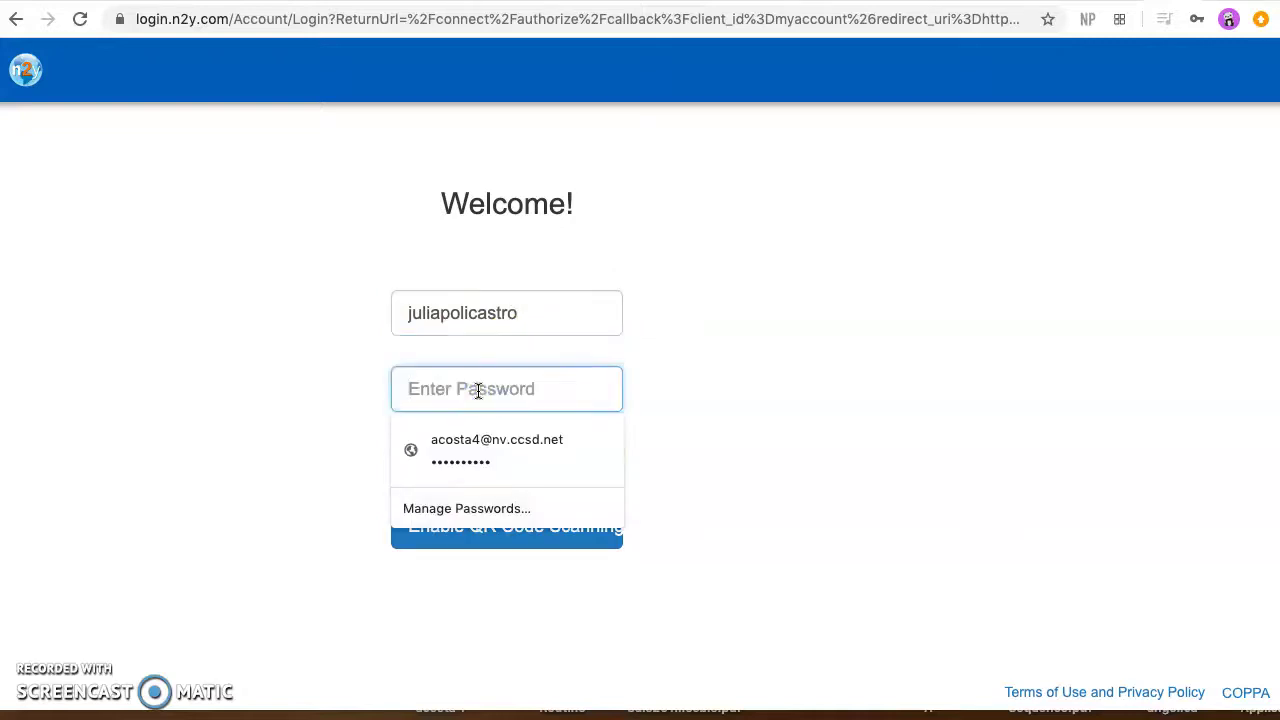
pyautogui.write('••••••')
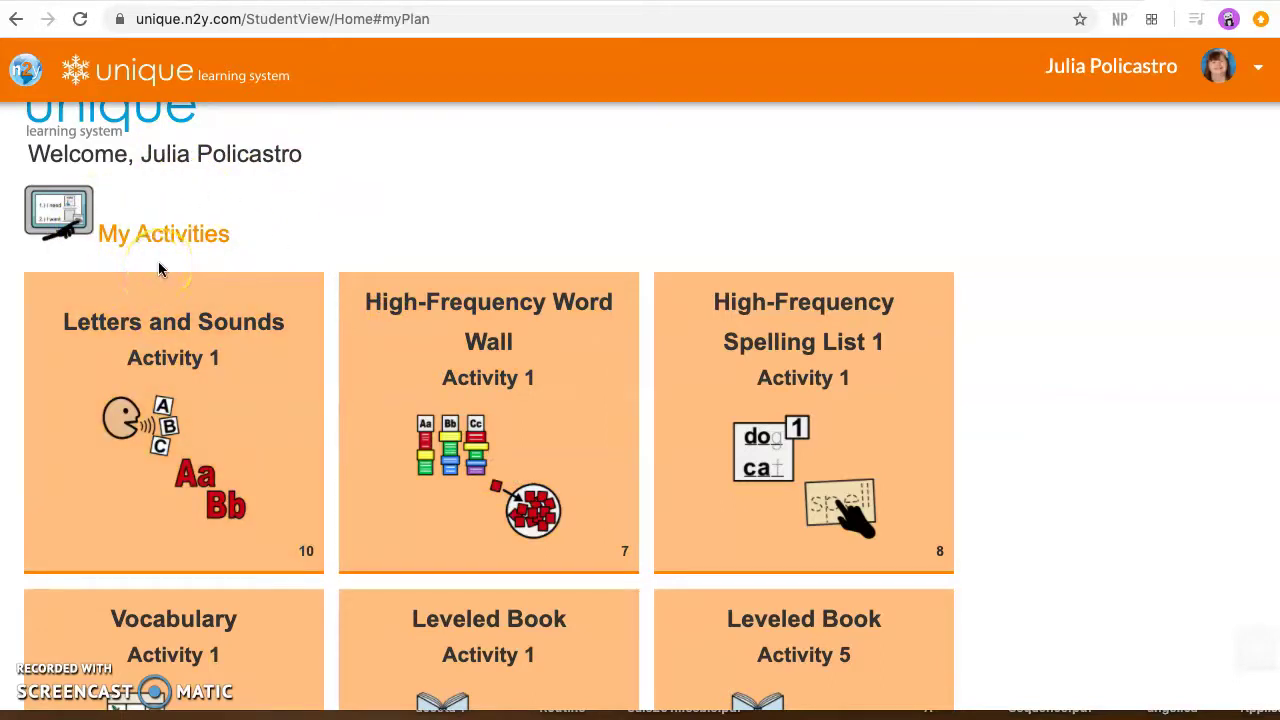
pyautogui.scroll(-7, 286, 364)
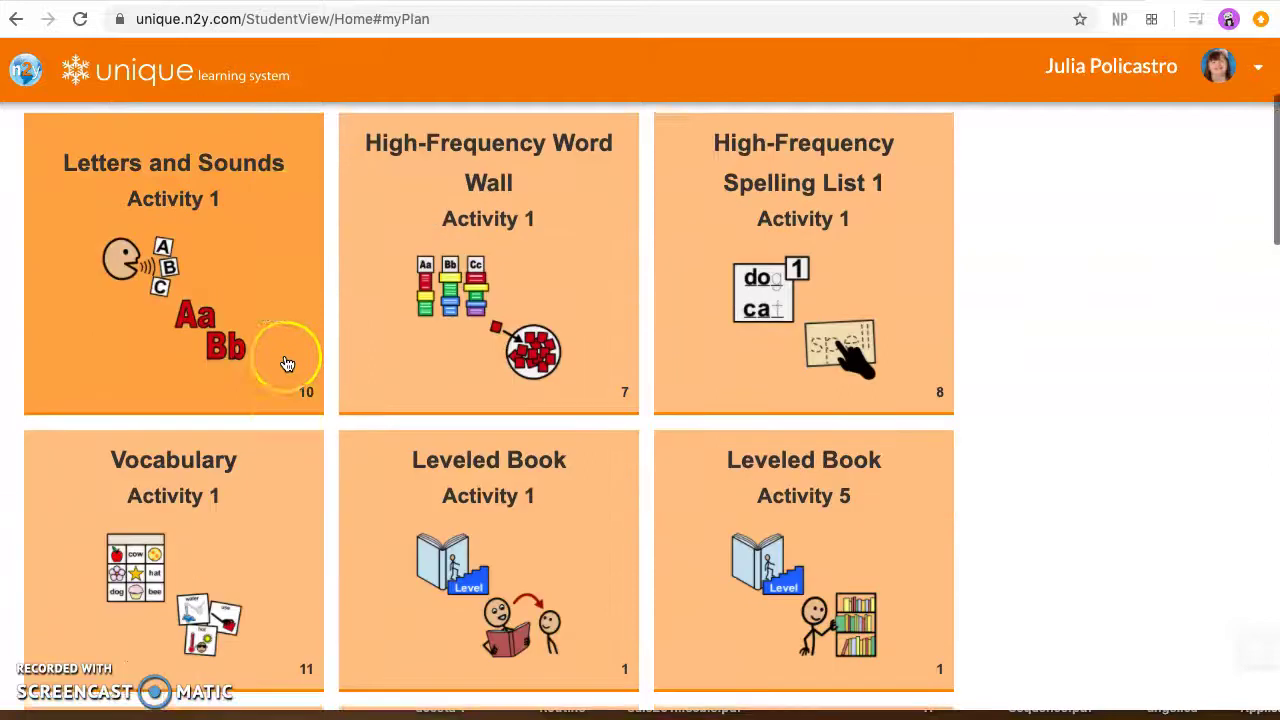
pyautogui.scroll(-9, 286, 364)
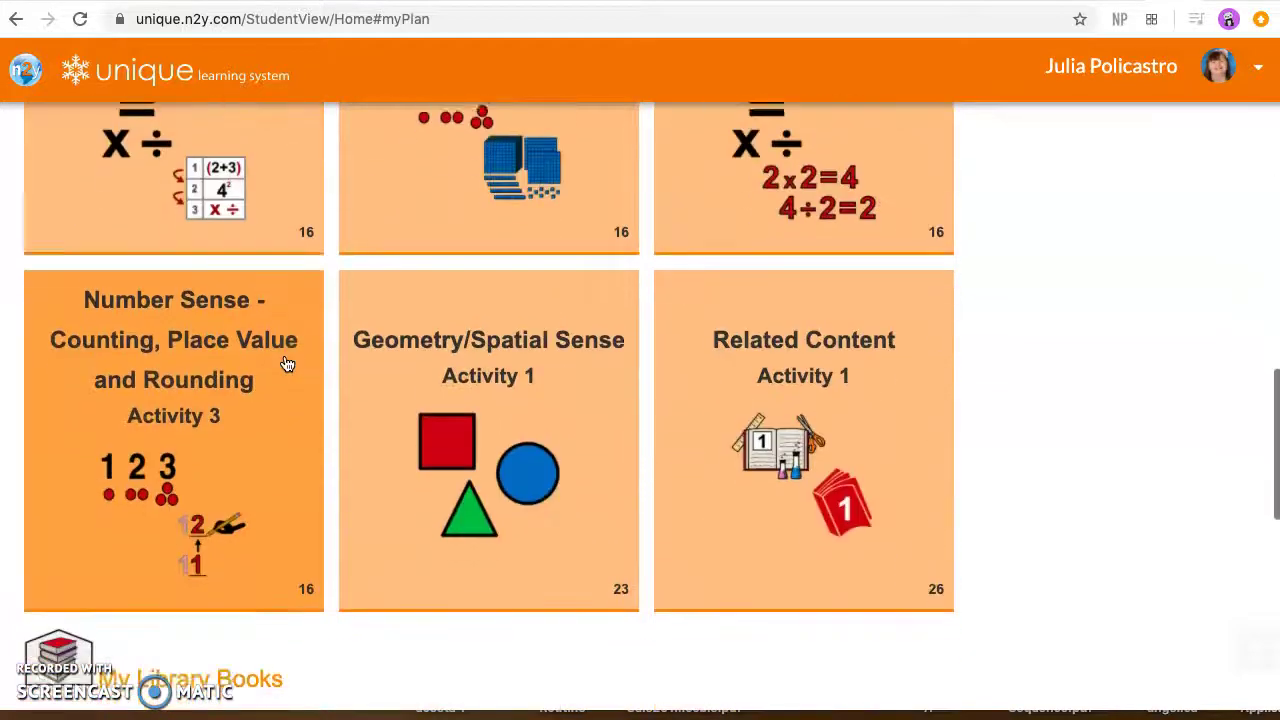
pyautogui.scroll(-2, 277, 366)
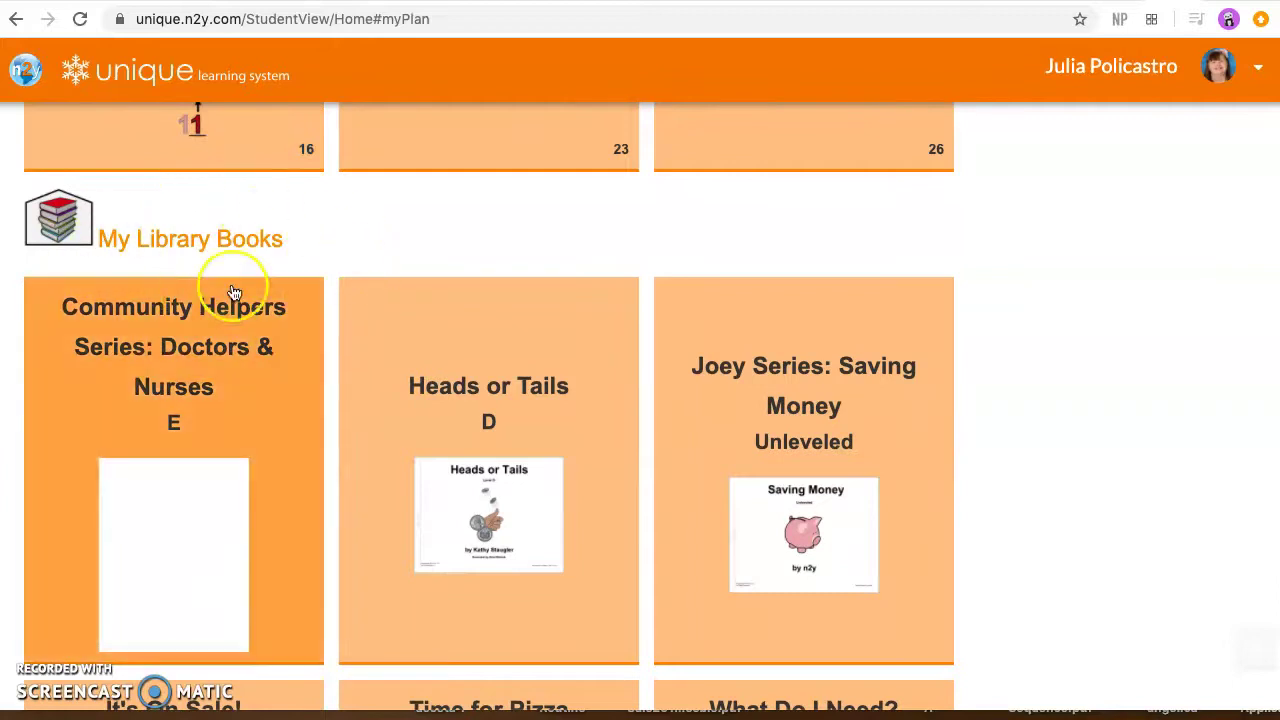
pyautogui.scroll(-1, 189, 369)
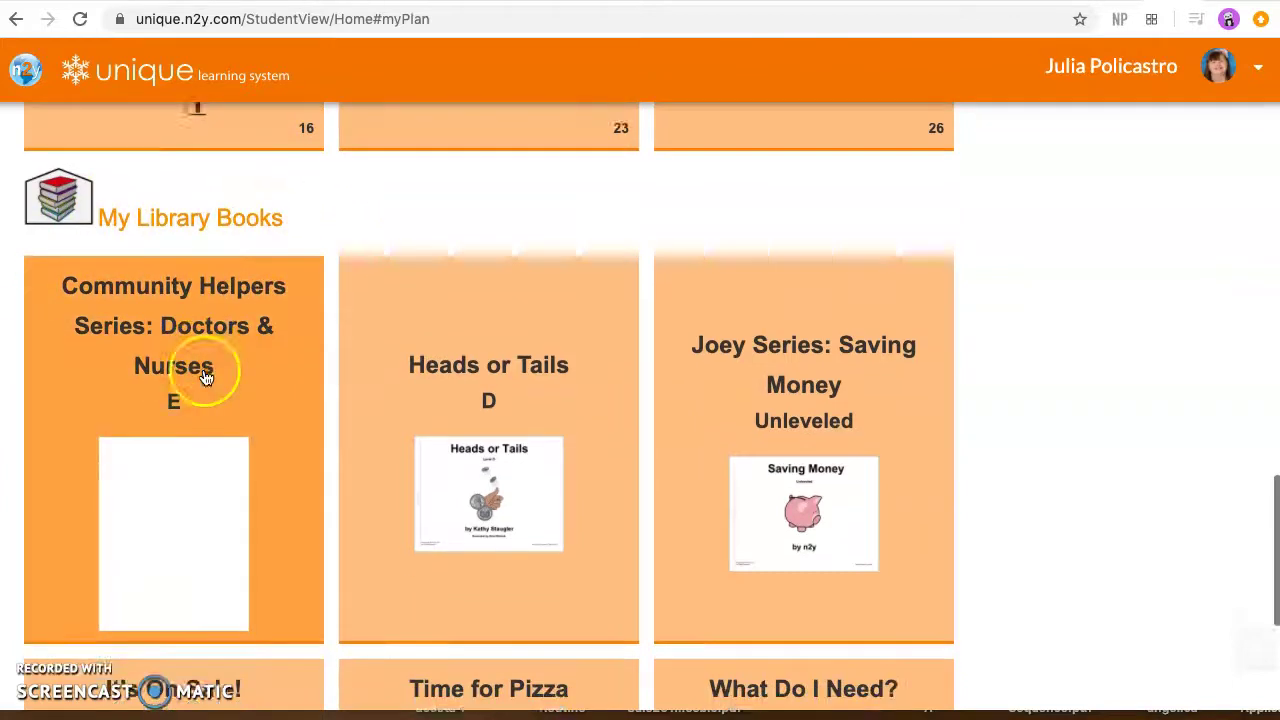
pyautogui.scroll(-1, 306, 586)
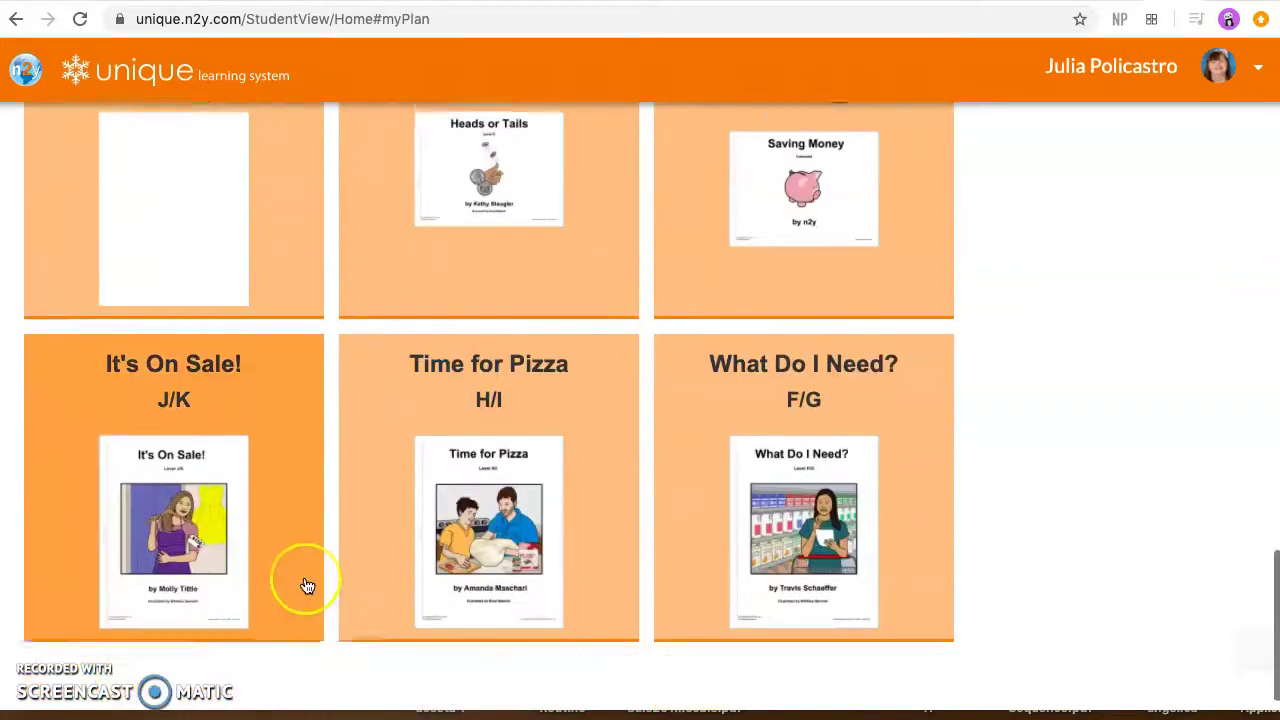
pyautogui.scroll(1, 307, 586)
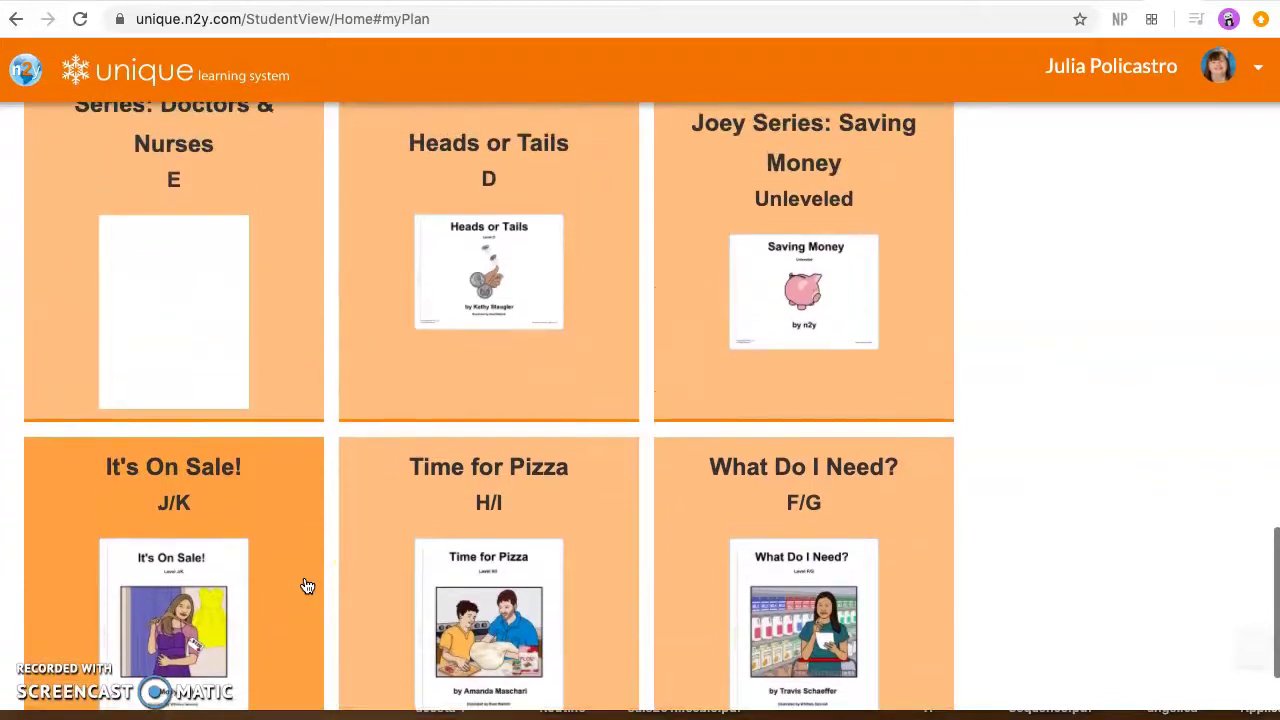
pyautogui.scroll(1, 307, 586)
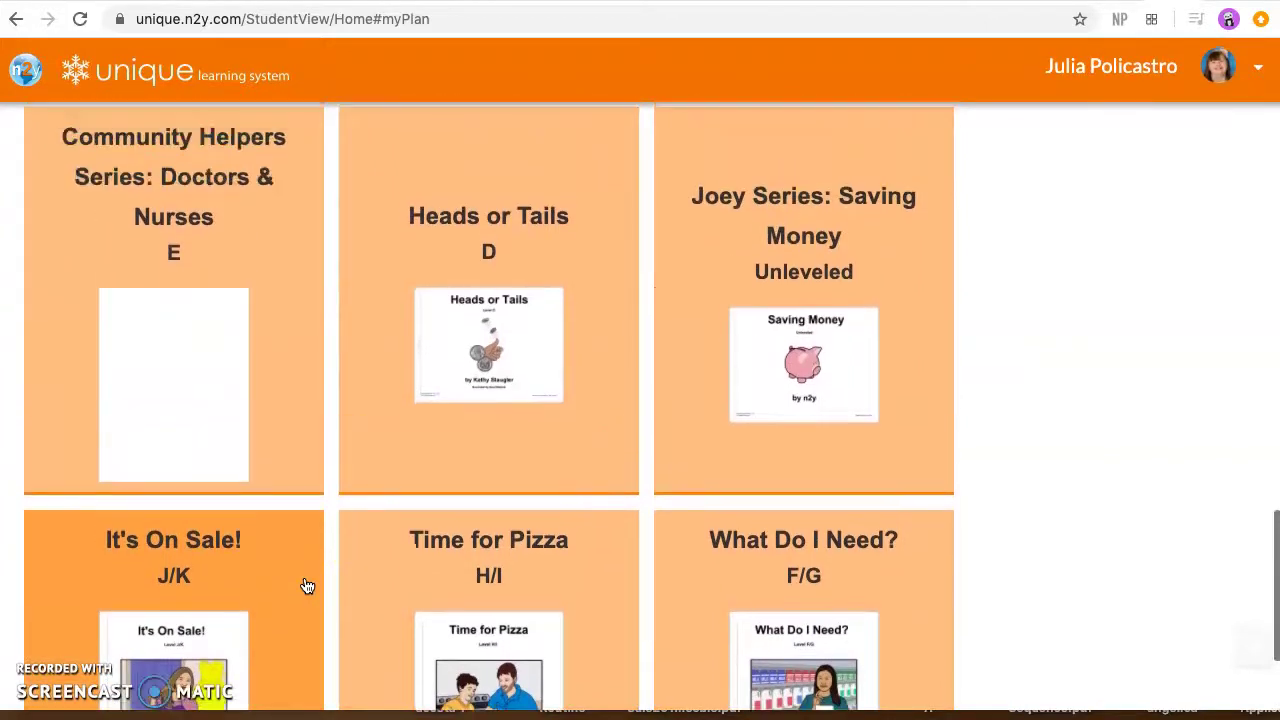
pyautogui.scroll(5, 307, 586)
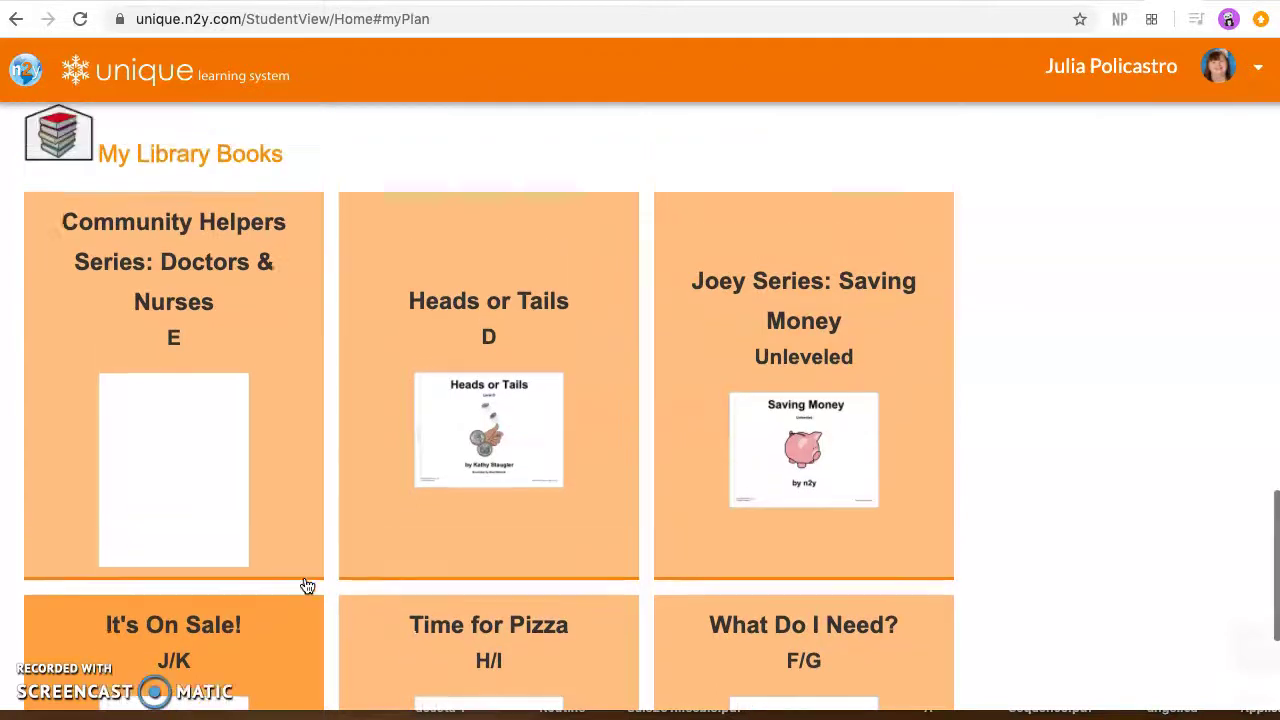
pyautogui.scroll(5, 307, 586)
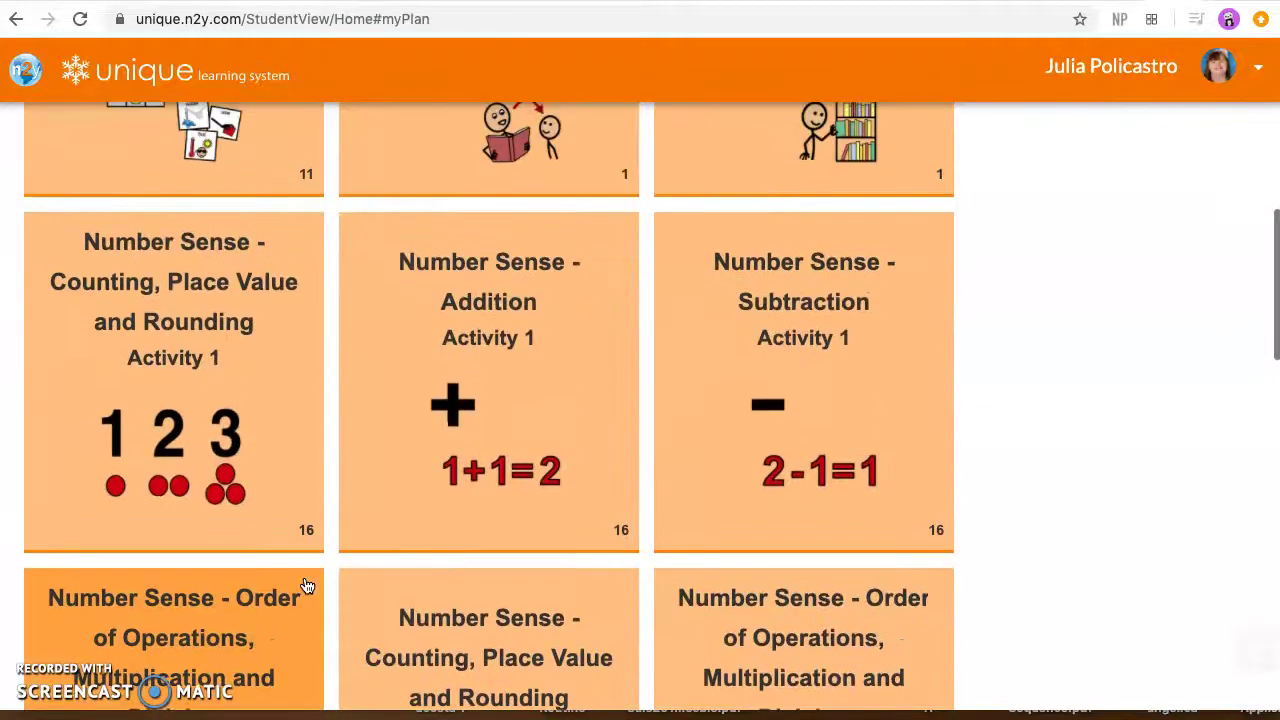
pyautogui.scroll(3, 307, 586)
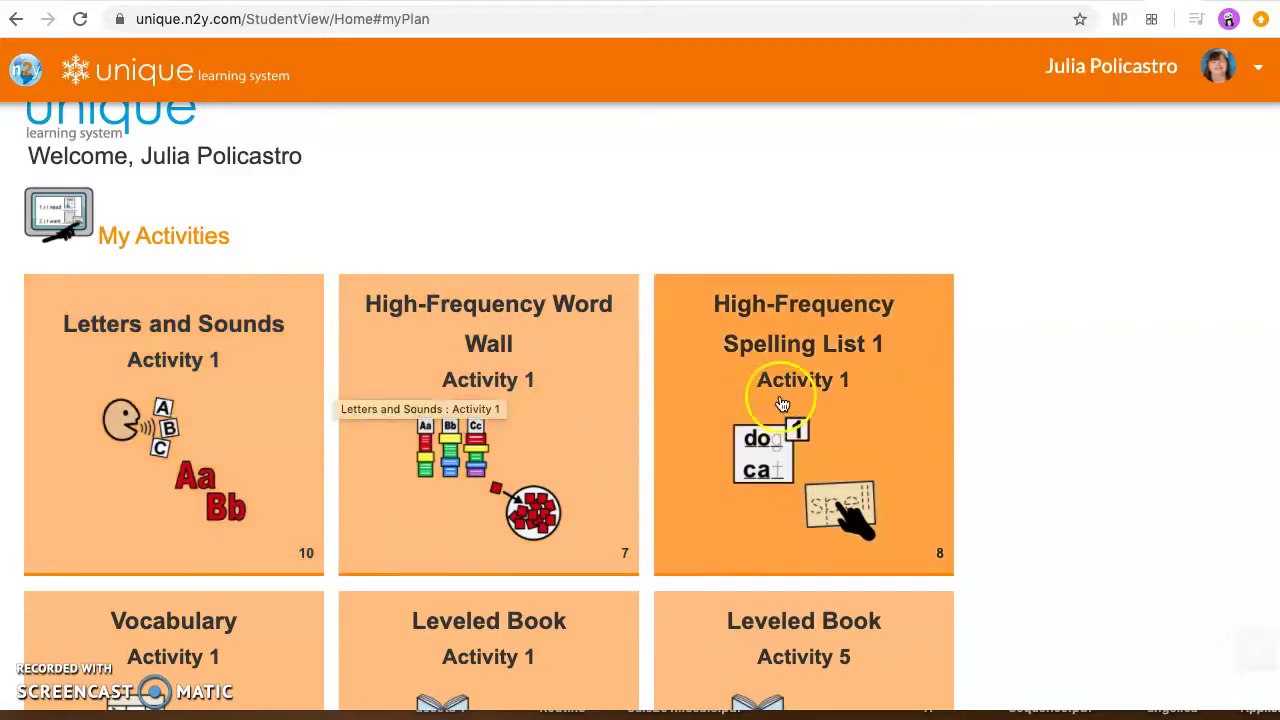
pyautogui.scroll(-8, 540, 438)
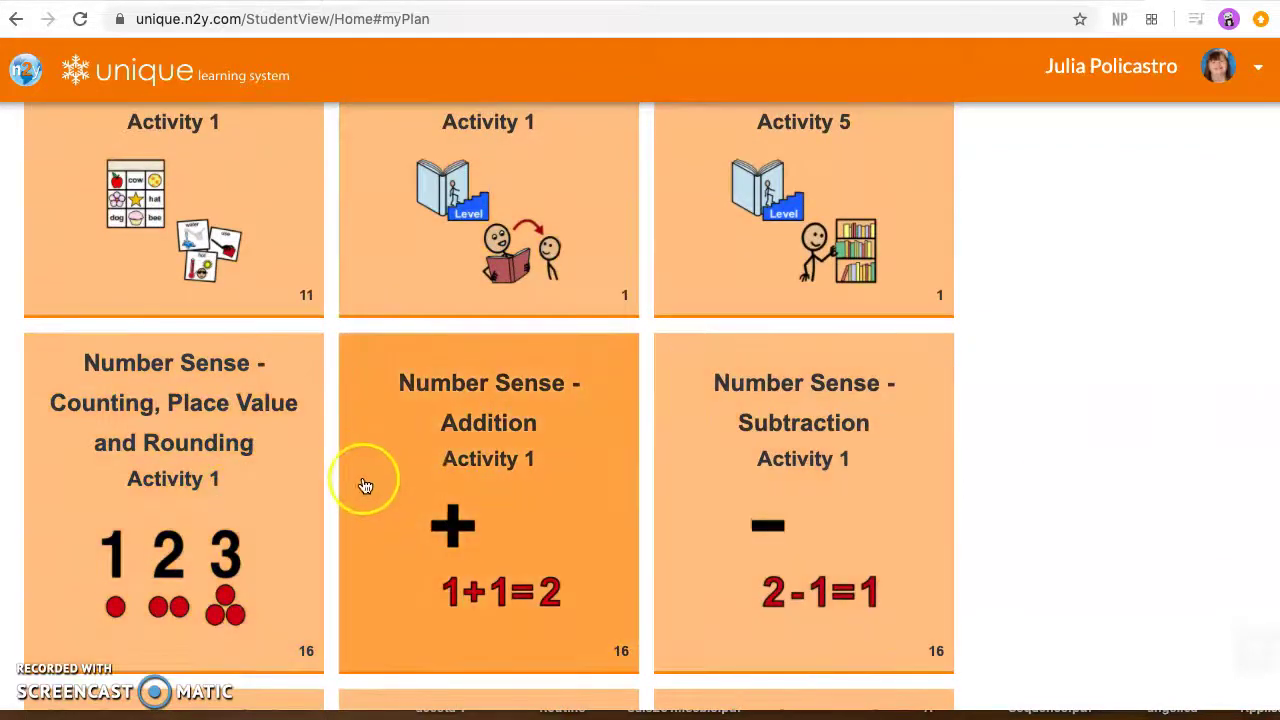
pyautogui.scroll(-10, 363, 482)
pyautogui.scroll(-3, 364, 485)
pyautogui.scroll(1, 364, 485)
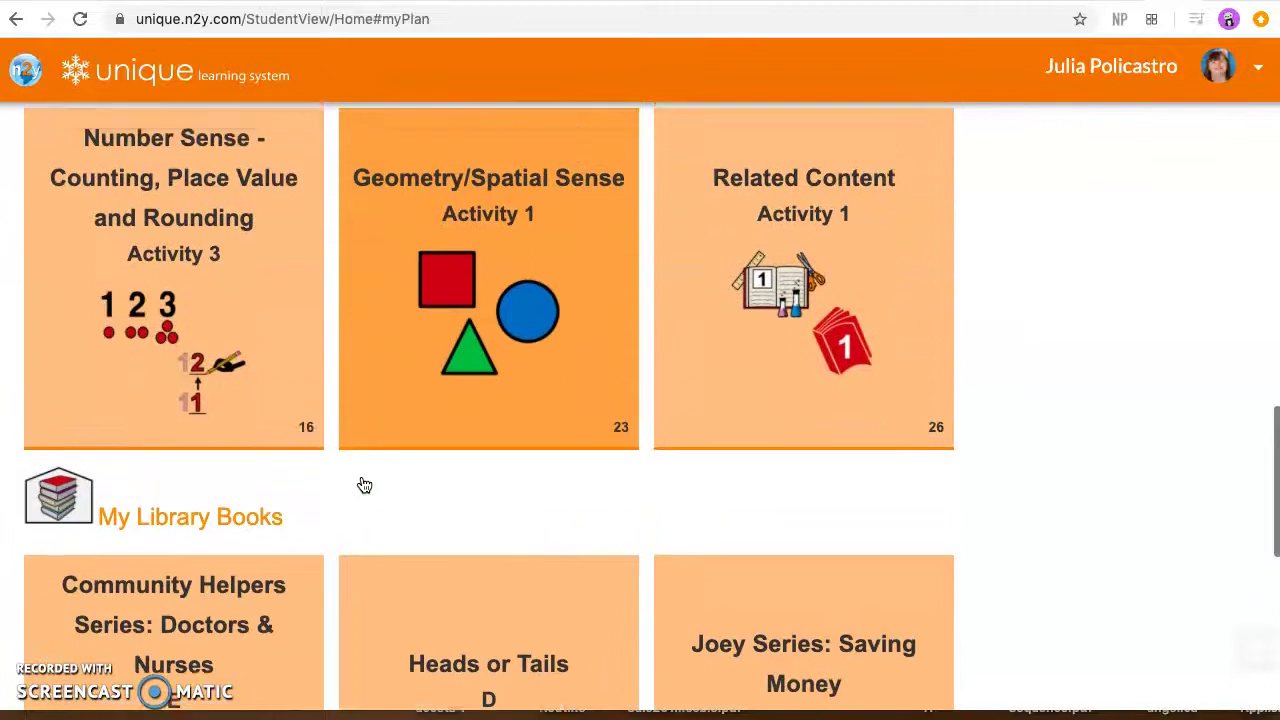
pyautogui.scroll(-2, 629, 471)
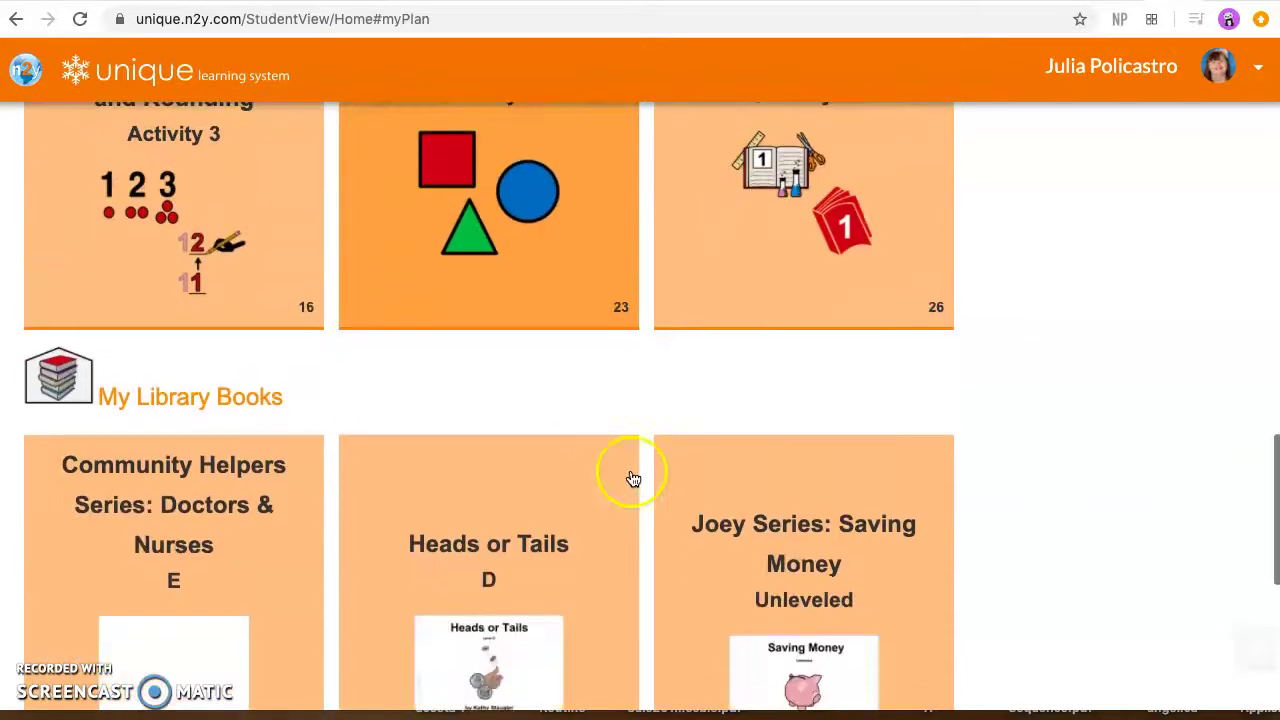
pyautogui.scroll(3, 629, 478)
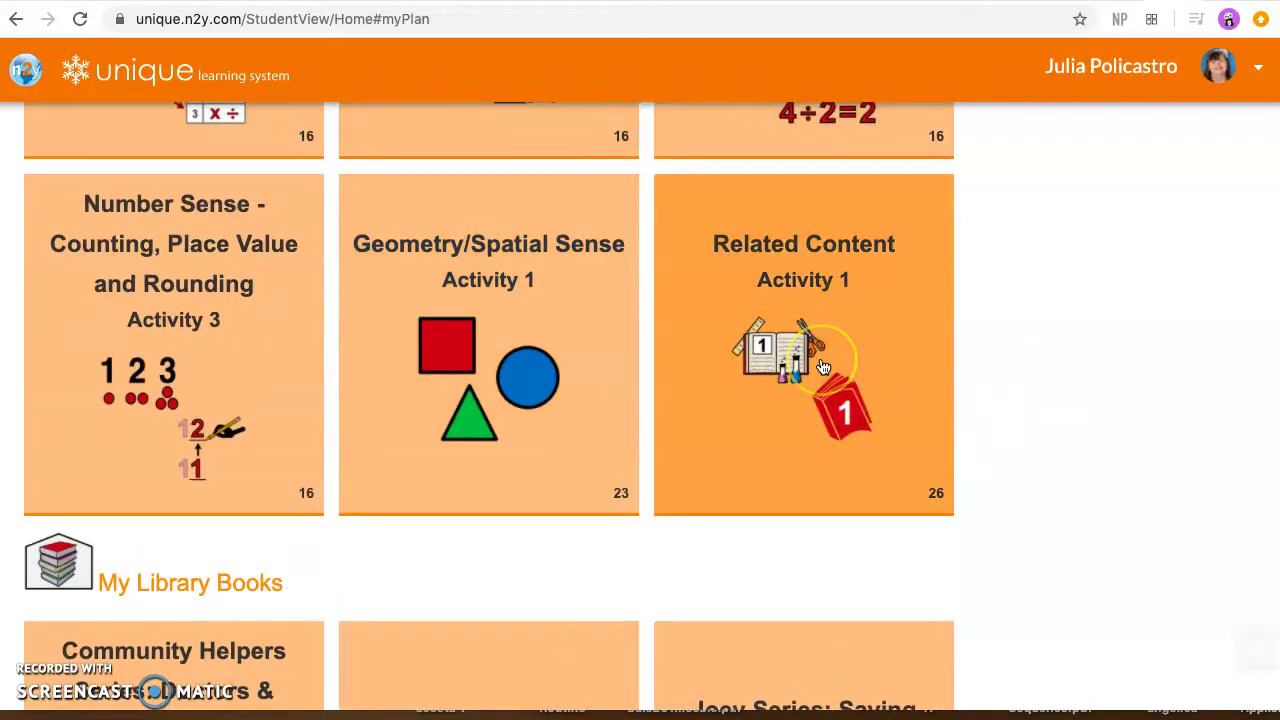
pyautogui.scroll(5, 822, 367)
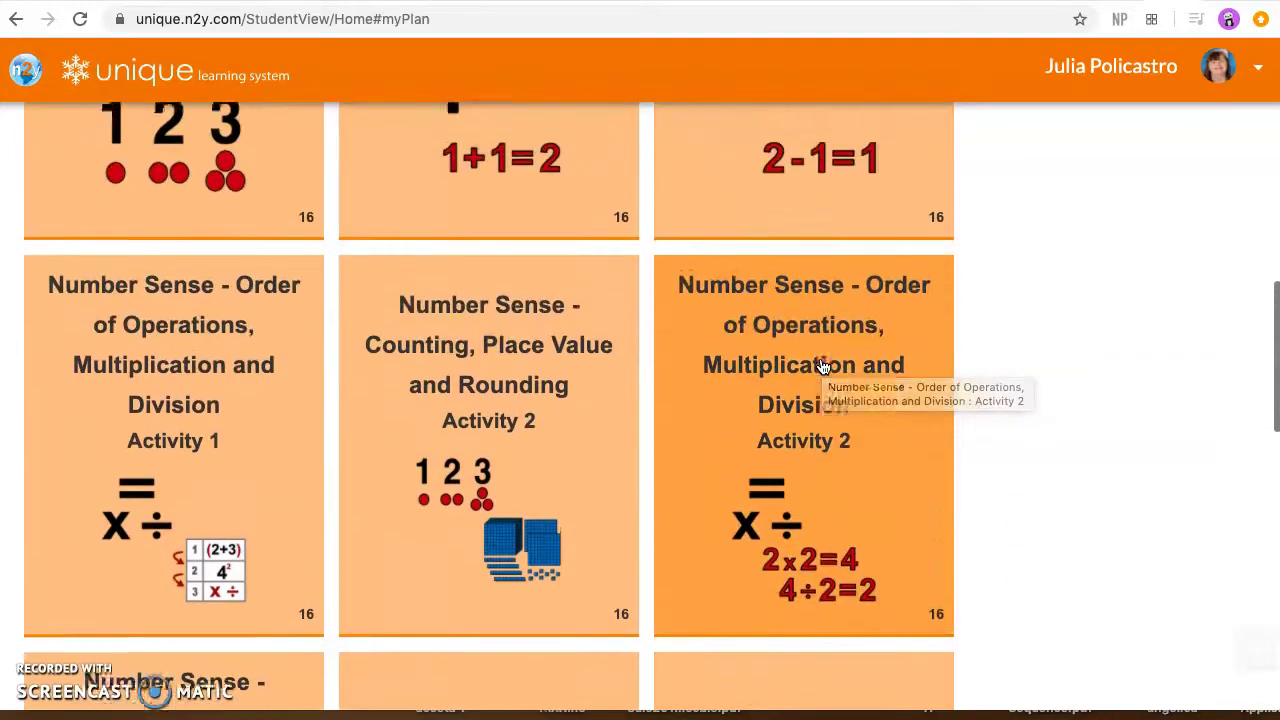
pyautogui.scroll(6, 822, 367)
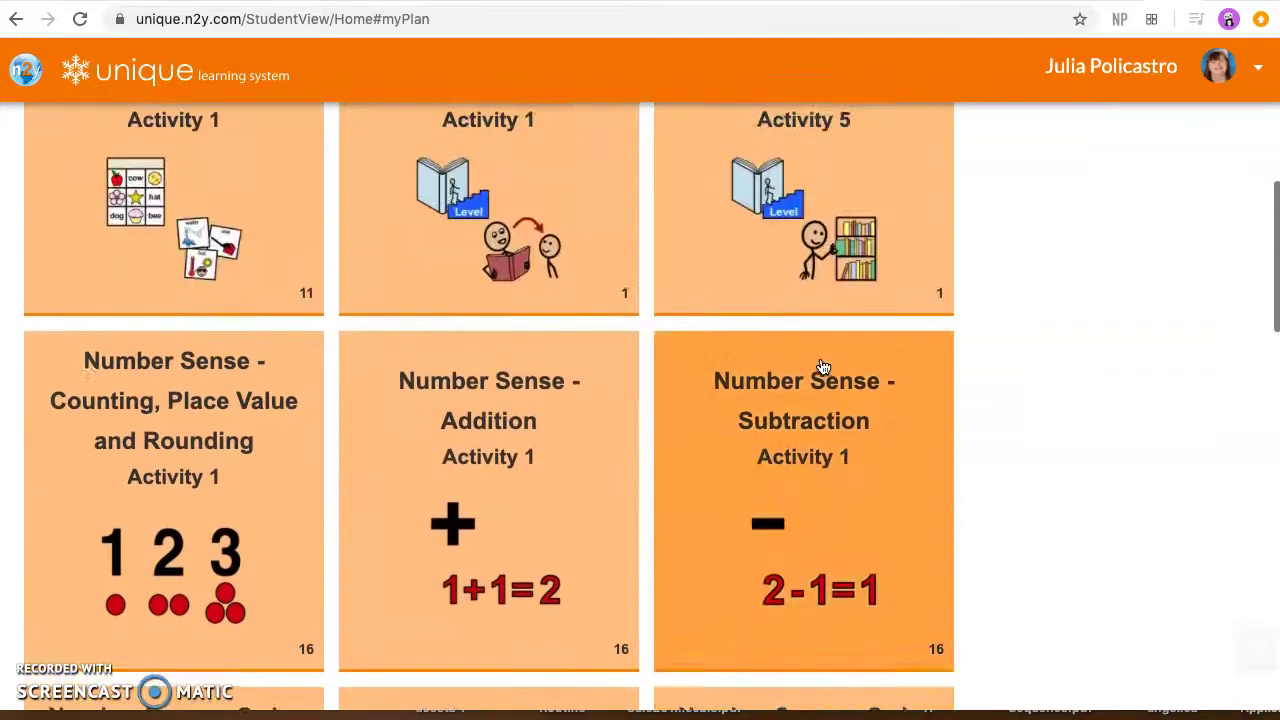
pyautogui.scroll(4, 822, 367)
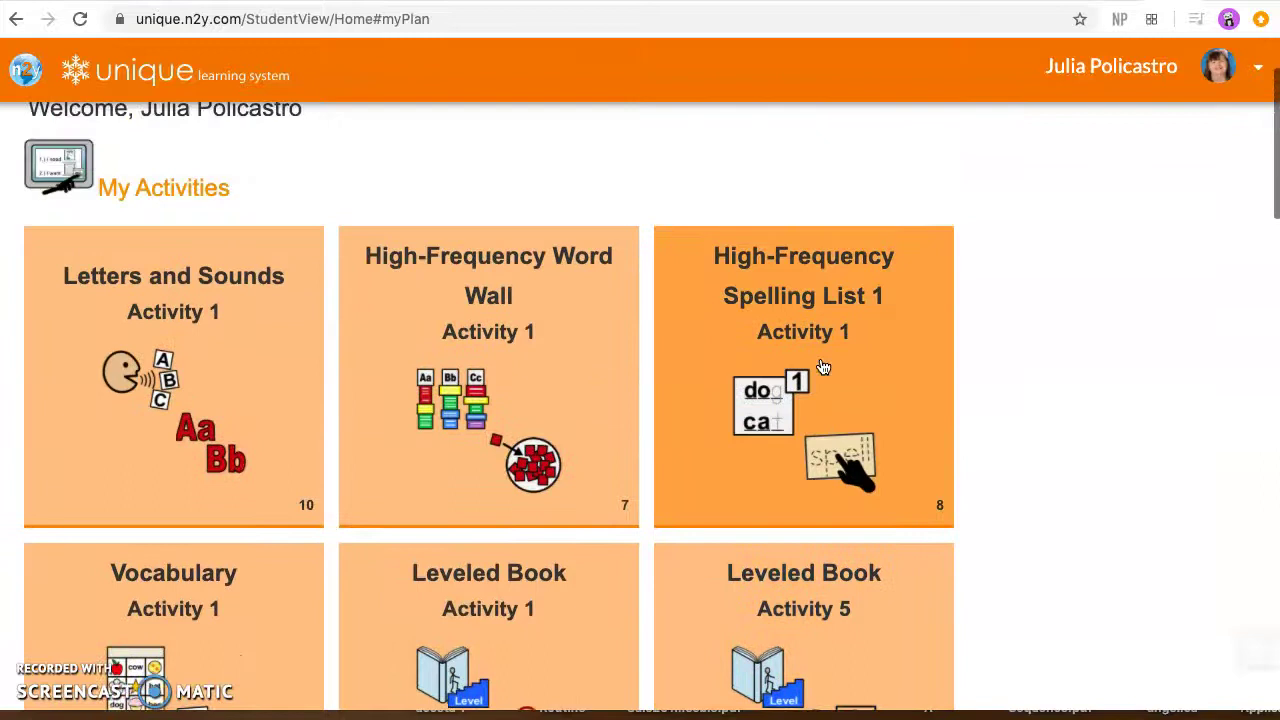
pyautogui.scroll(-12, 822, 367)
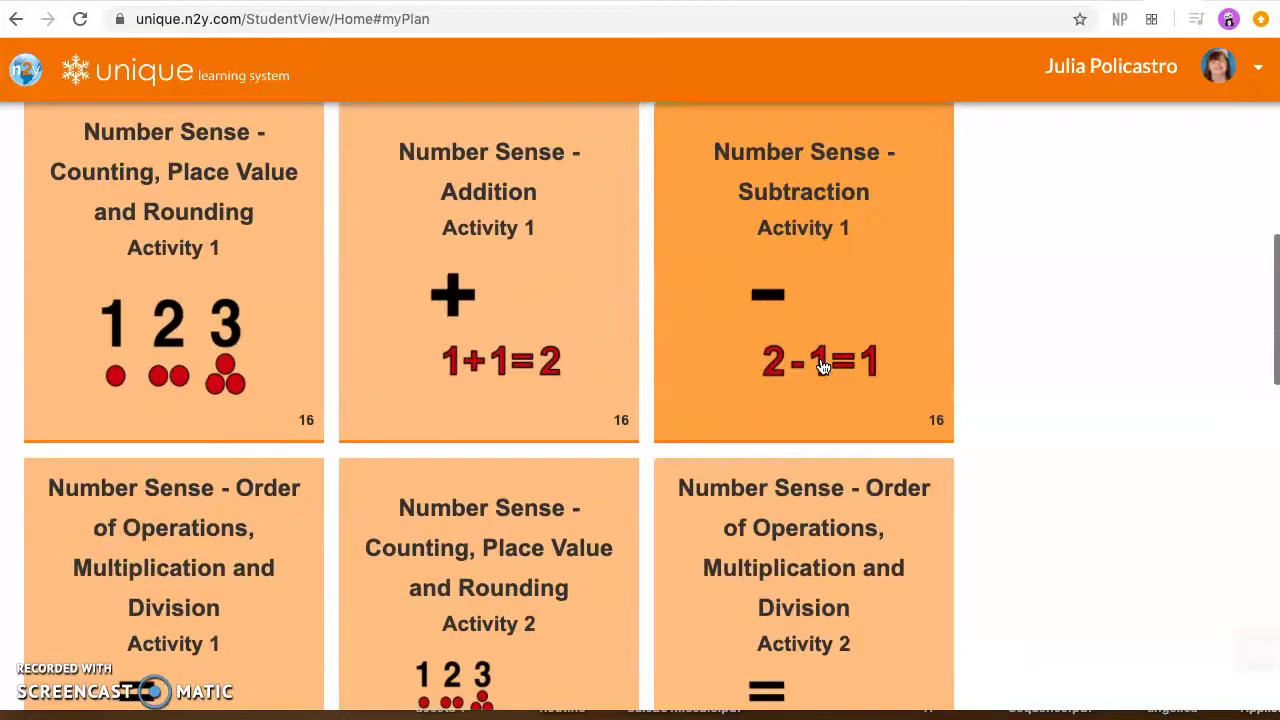
pyautogui.click(727, 332)
pyautogui.scroll(1, 737, 346)
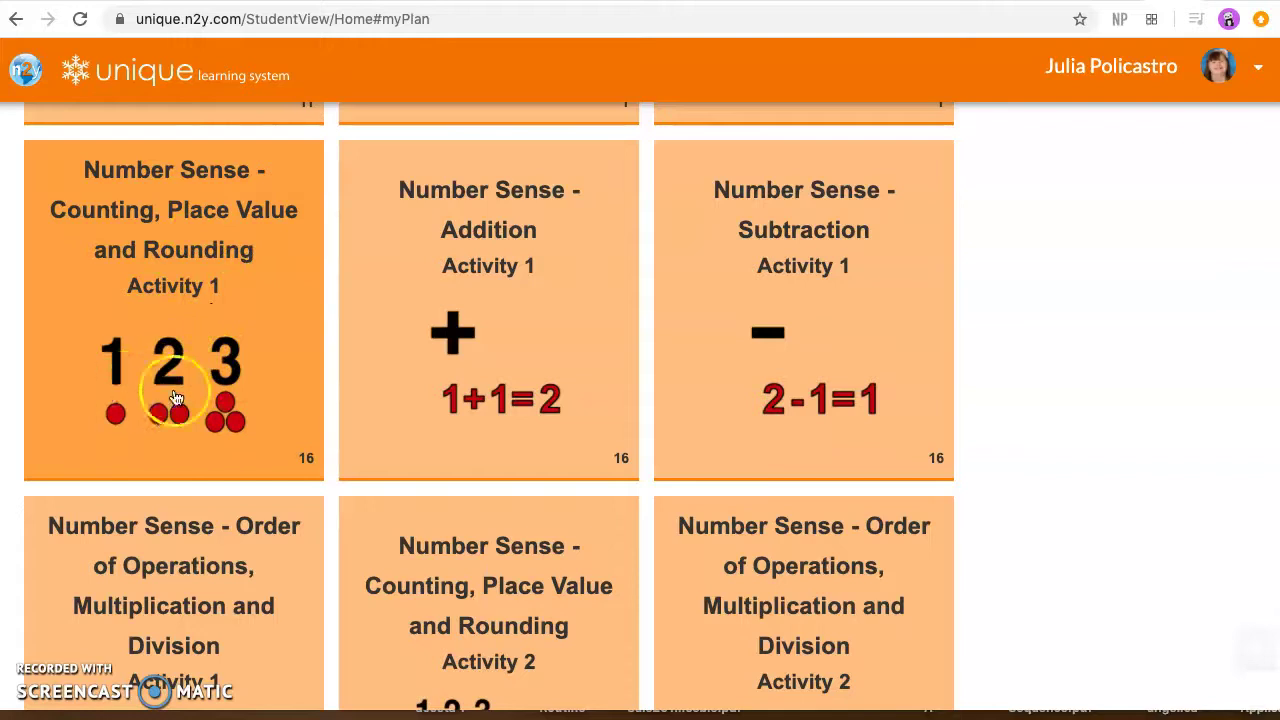
pyautogui.scroll(-3, 758, 428)
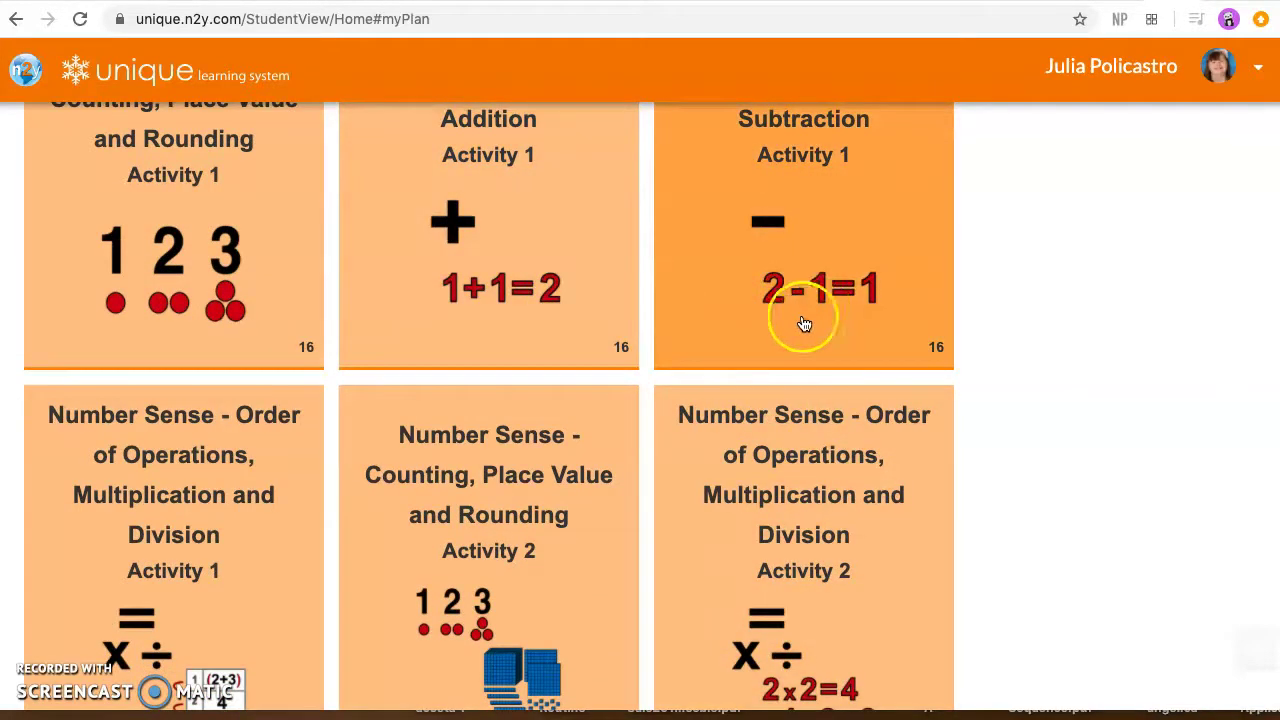
pyautogui.scroll(-2, 510, 513)
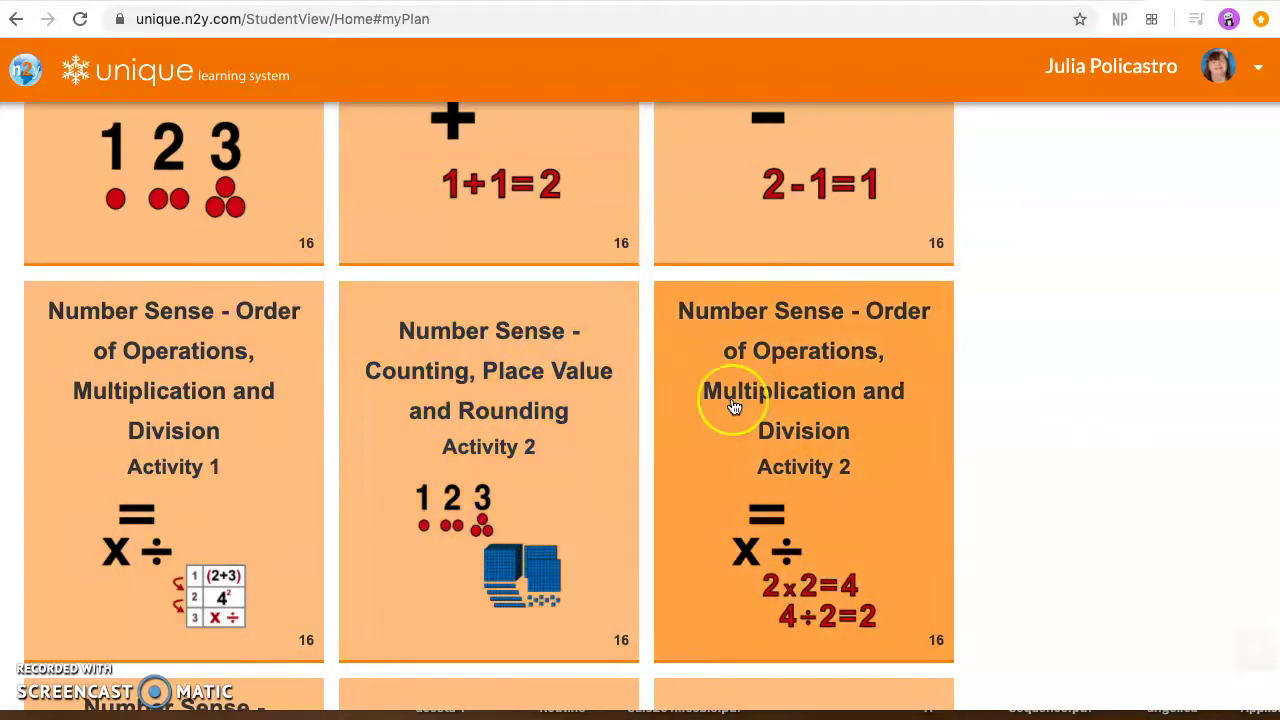
pyautogui.scroll(-3, 733, 407)
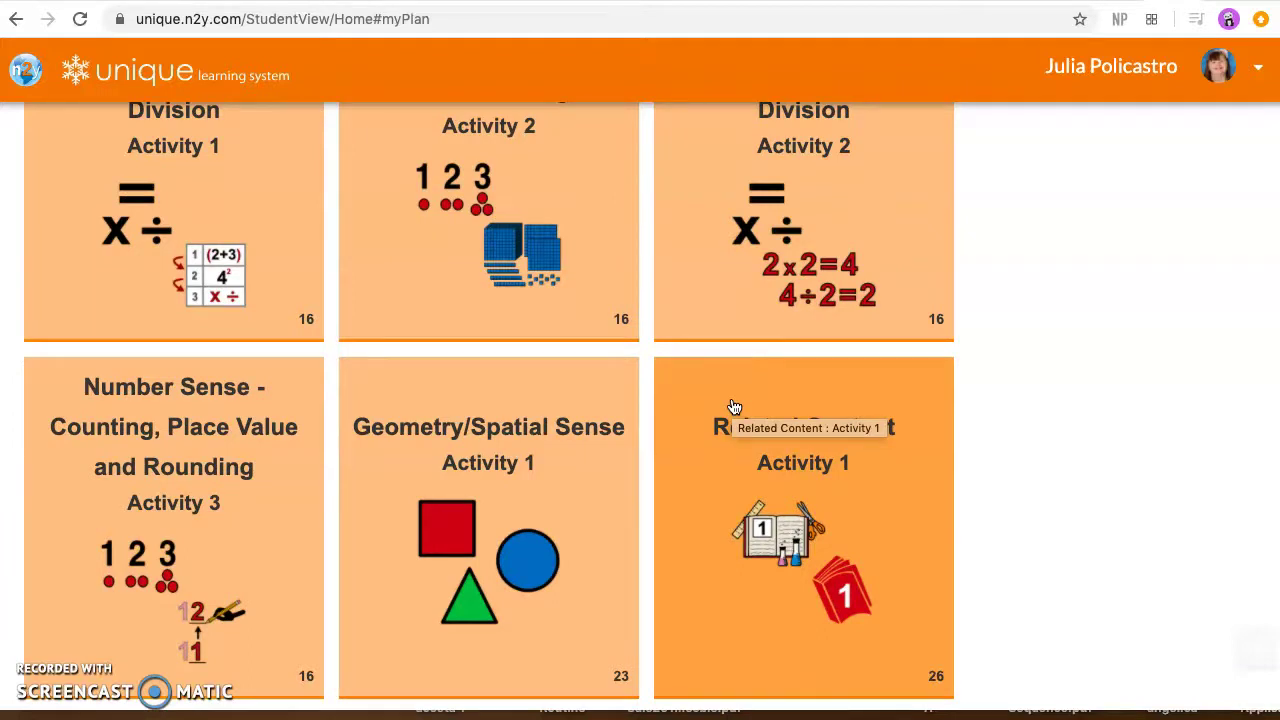
pyautogui.scroll(-2, 733, 407)
pyautogui.scroll(10, 733, 407)
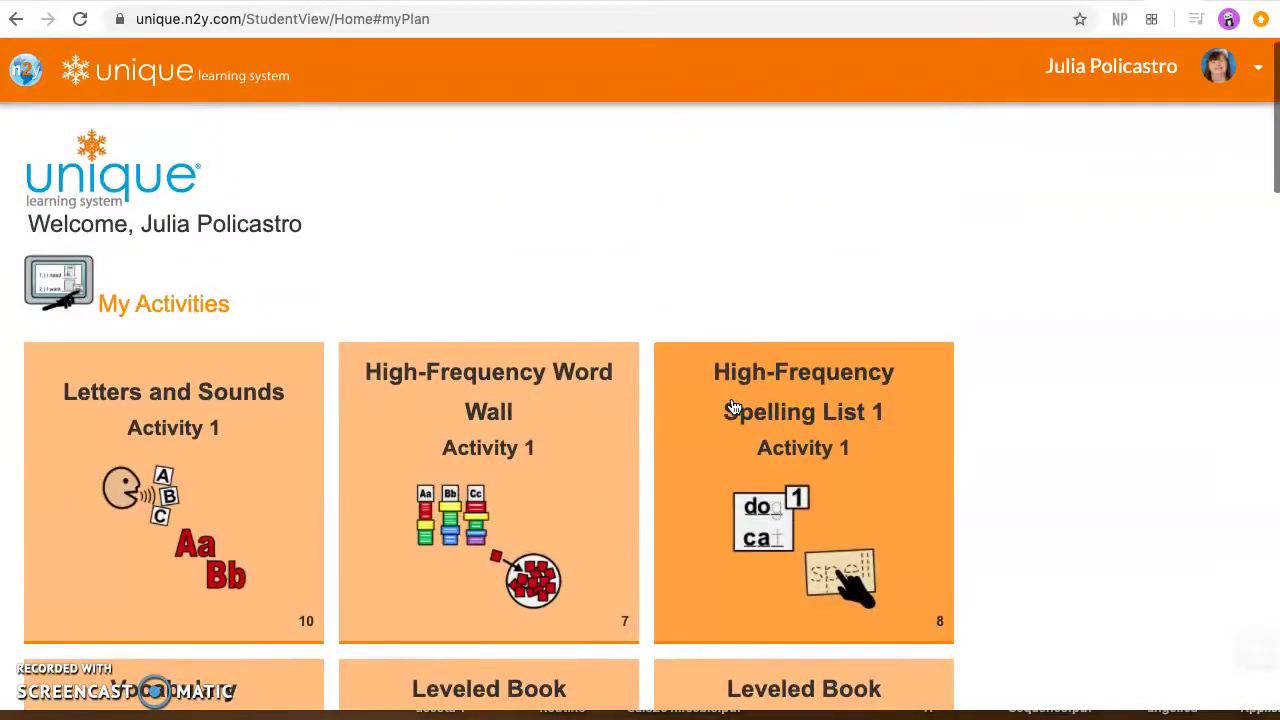
# Step: Open Letters and Sounds, try the O and B letter cards, then advance a page
pyautogui.click(173, 449)
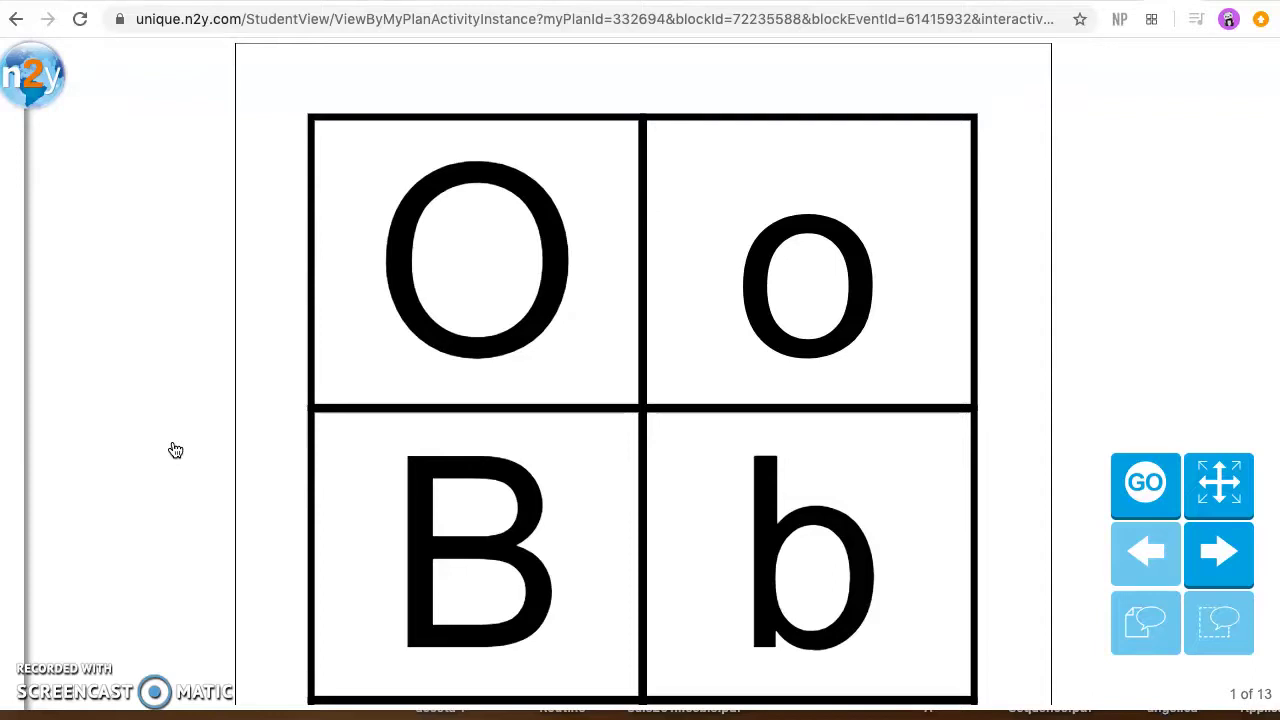
pyautogui.click(797, 295)
pyautogui.click(883, 322)
pyautogui.click(486, 274)
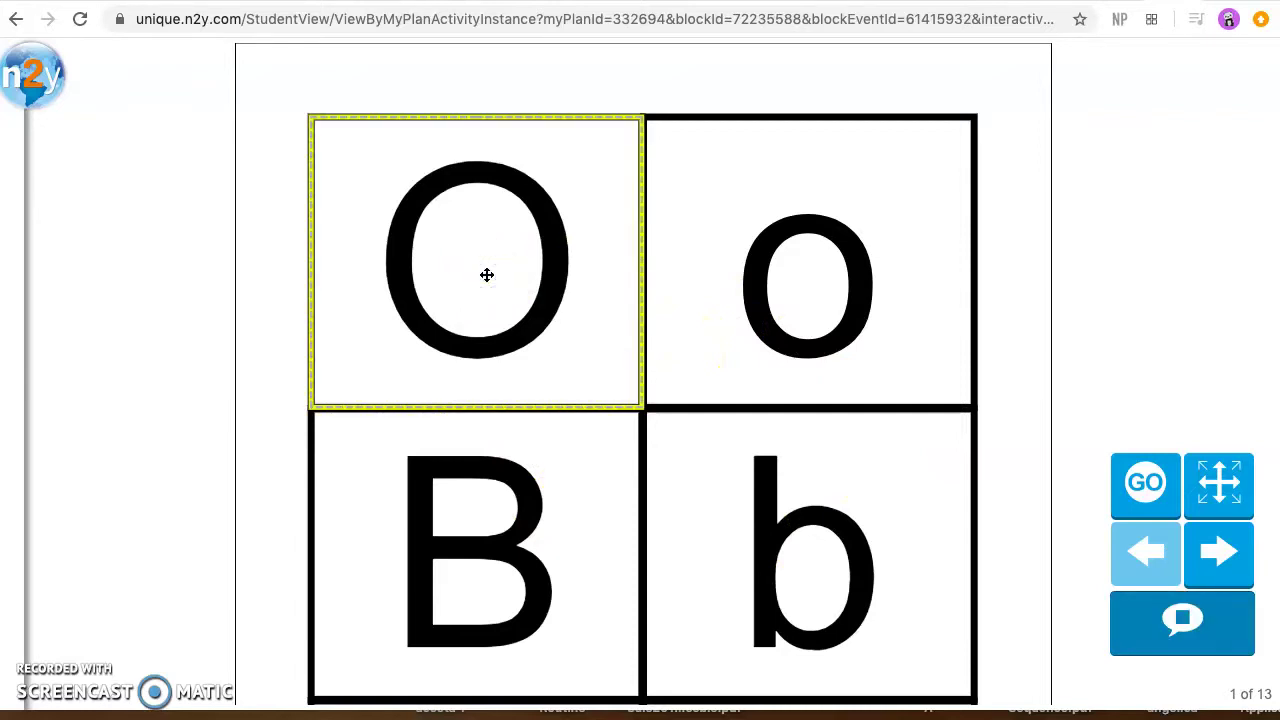
pyautogui.click(481, 513)
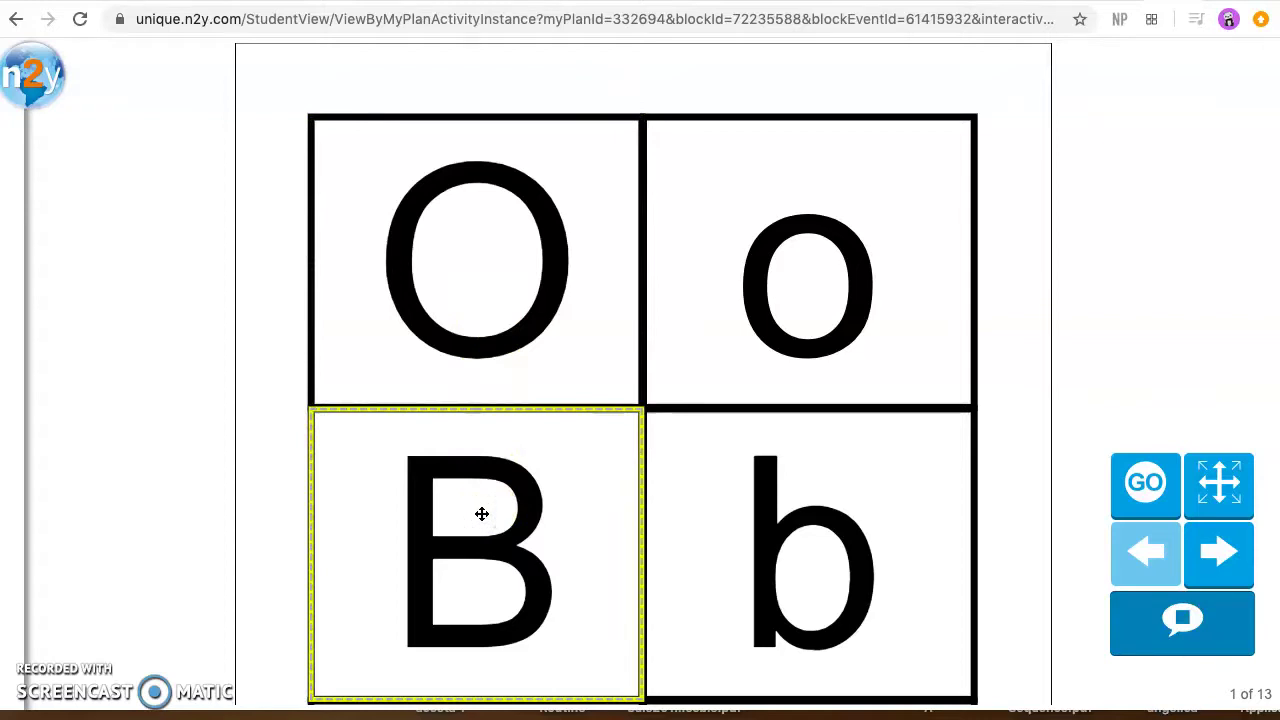
pyautogui.click(511, 425)
pyautogui.click(1090, 441)
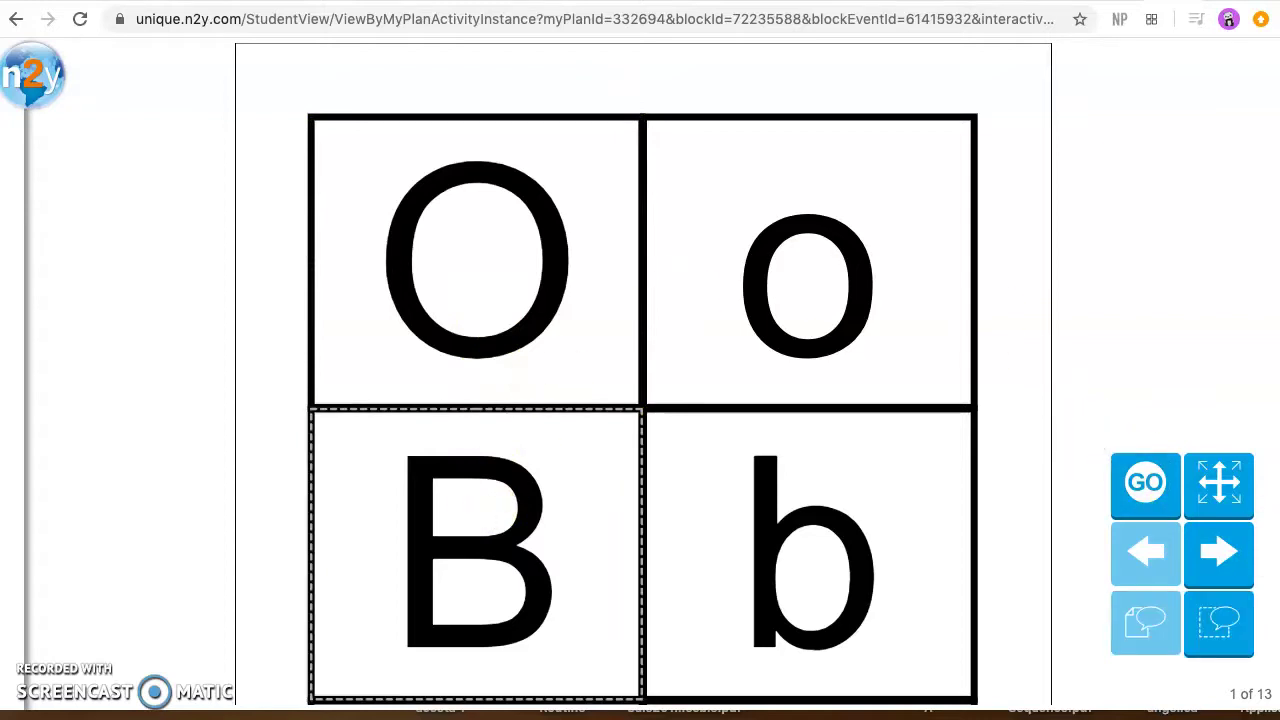
pyautogui.click(1219, 551)
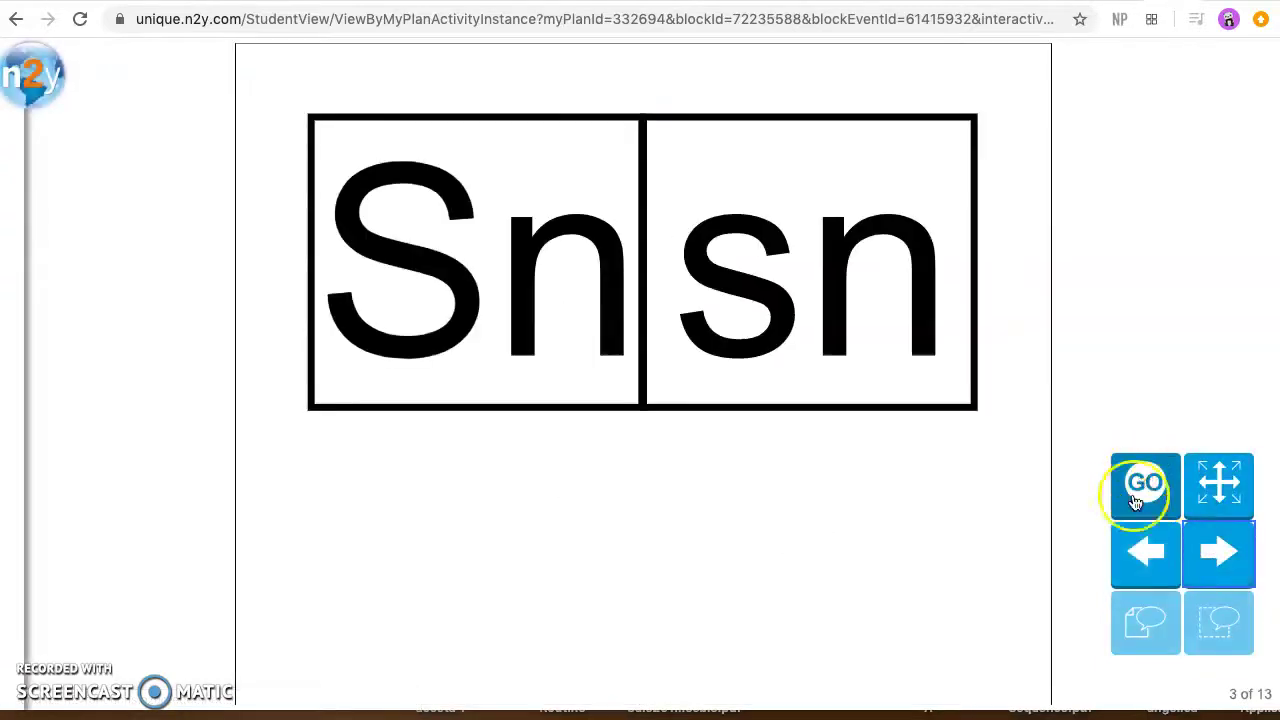
# Step: Switch to Picture/Word Cards, select the ocean card, and advance to page 5
pyautogui.click(1137, 500)
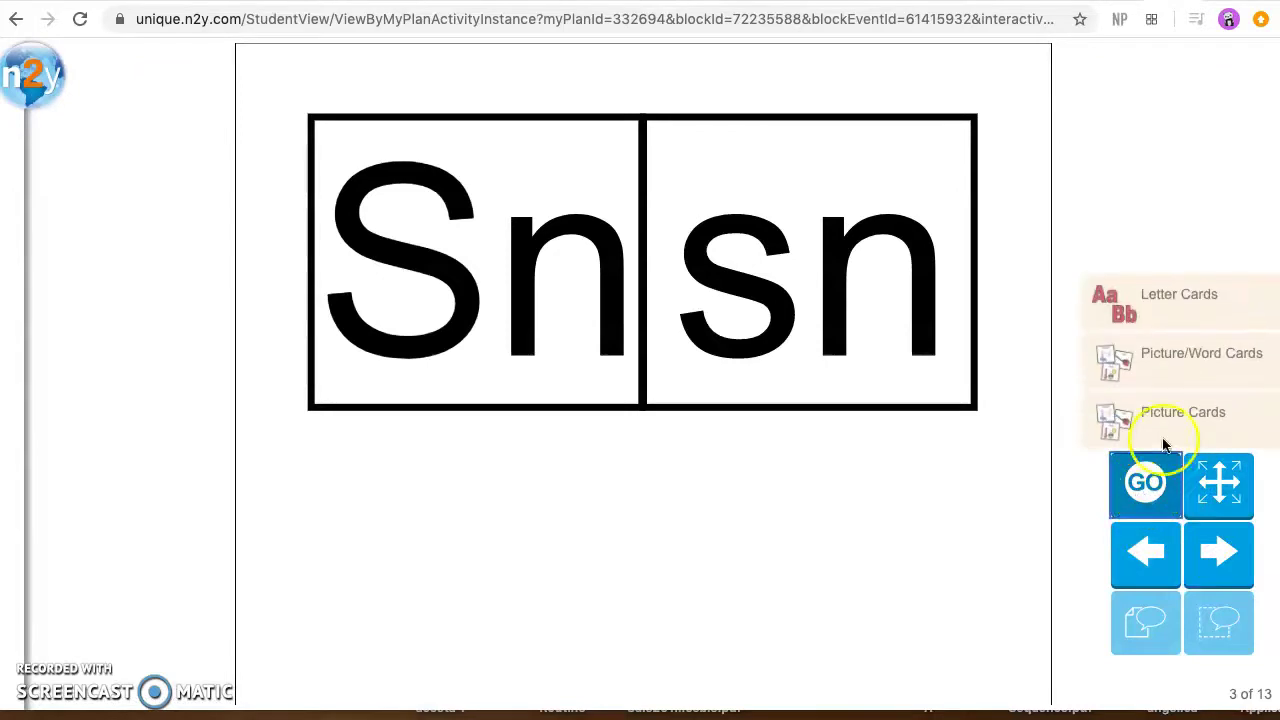
pyautogui.click(1160, 368)
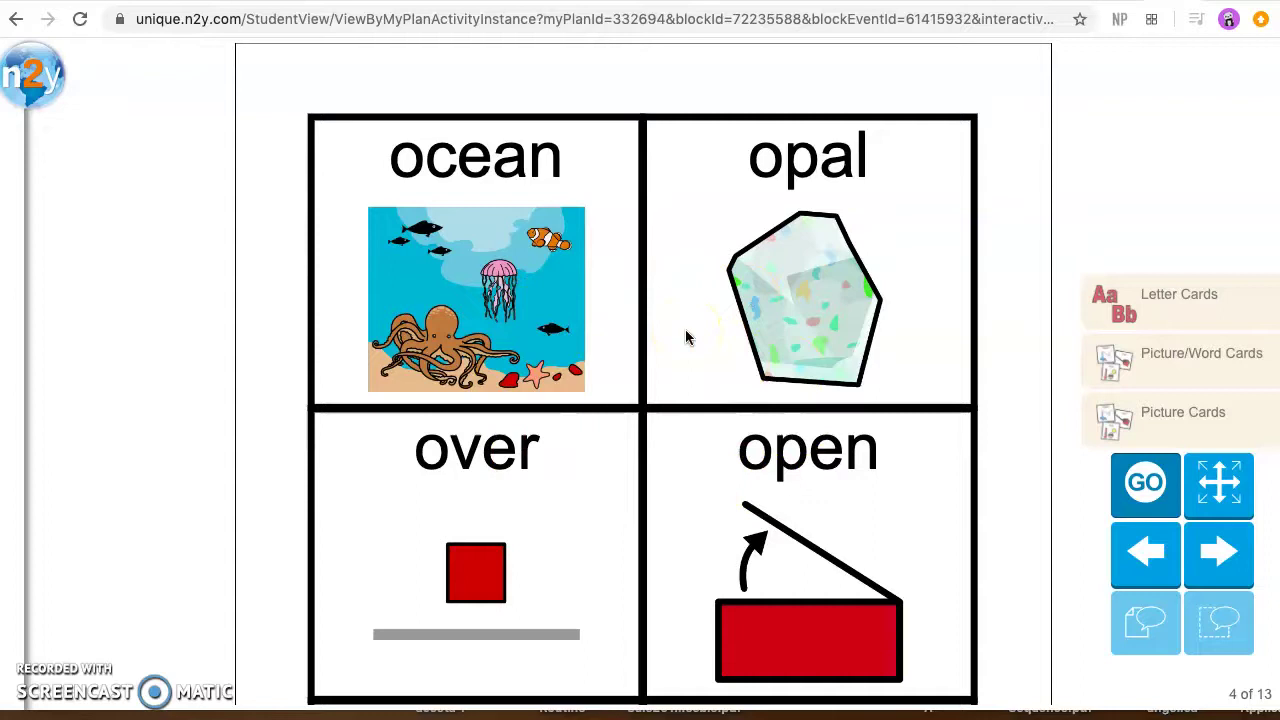
pyautogui.click(514, 180)
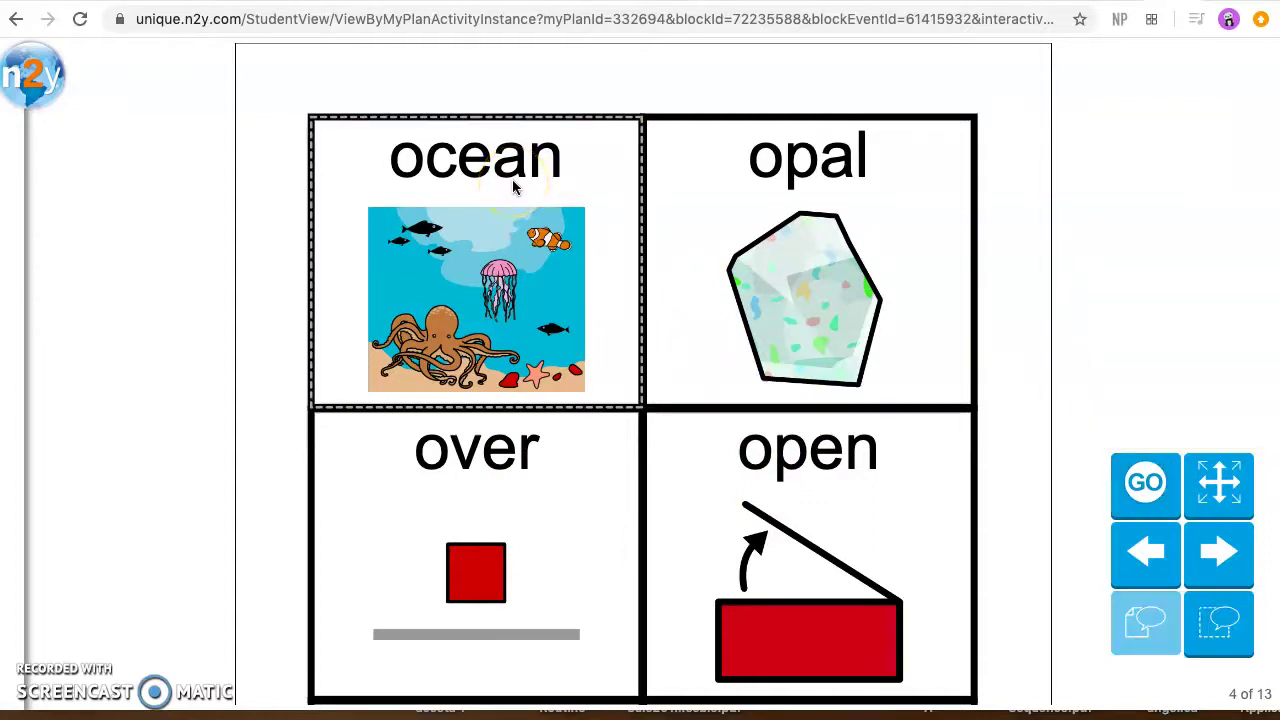
pyautogui.click(1218, 553)
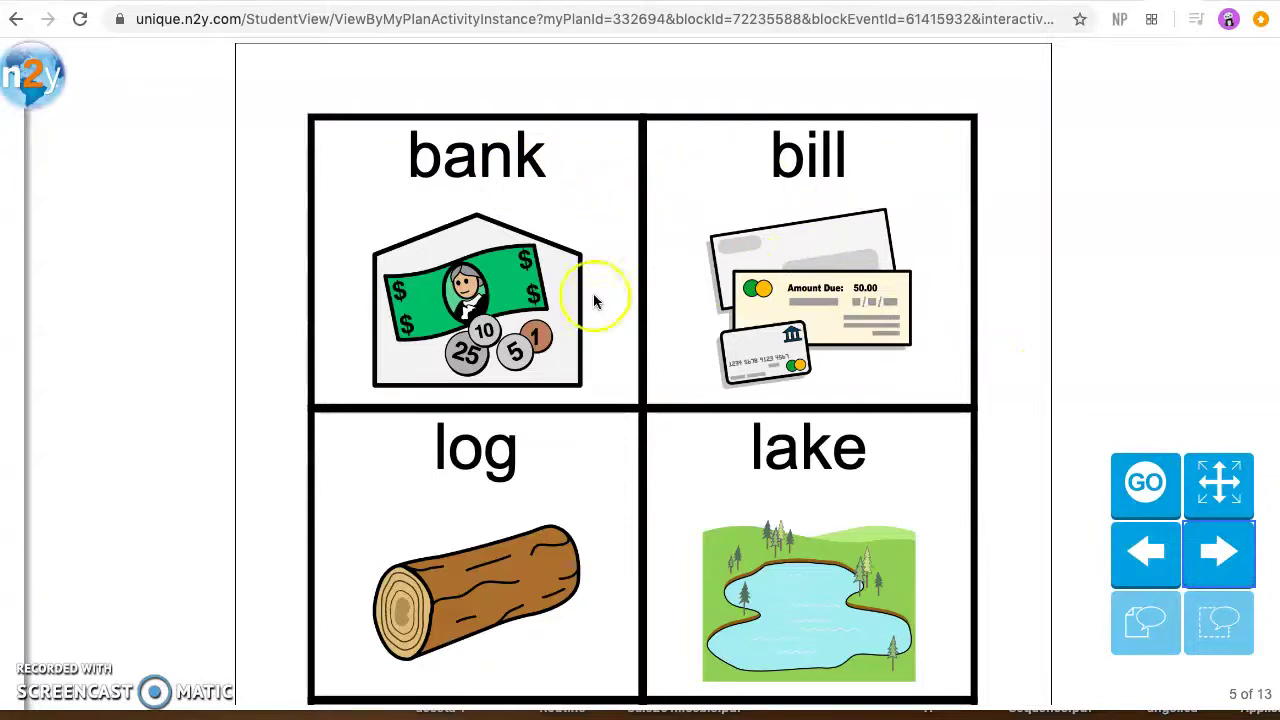
pyautogui.click(37, 88)
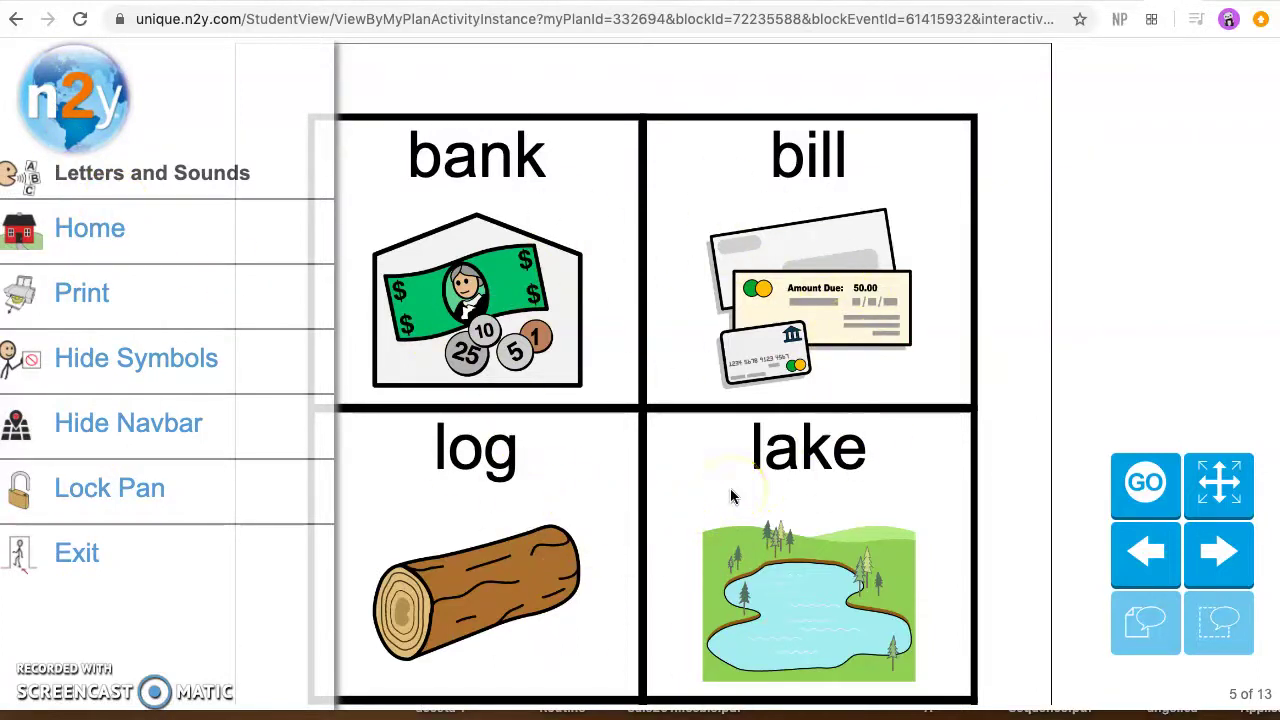
# Step: Print all 13 pages of the Letters and Sounds cards
pyautogui.click(80, 296)
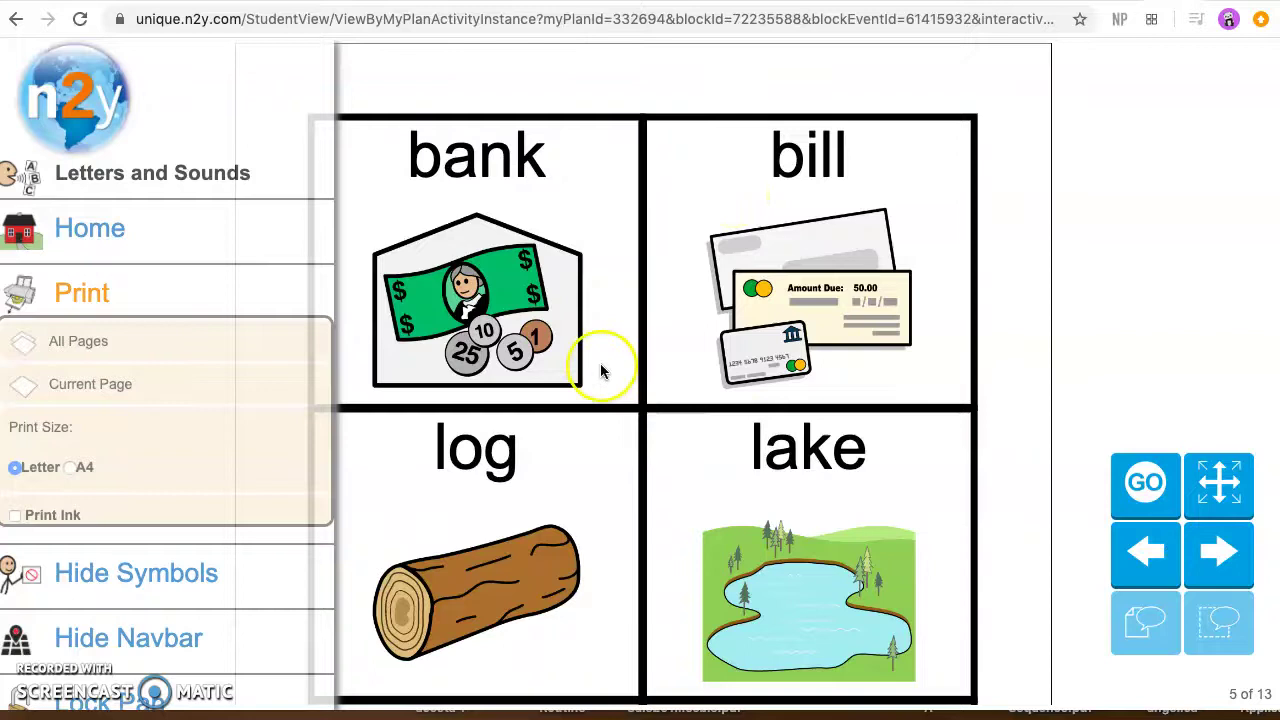
pyautogui.click(75, 347)
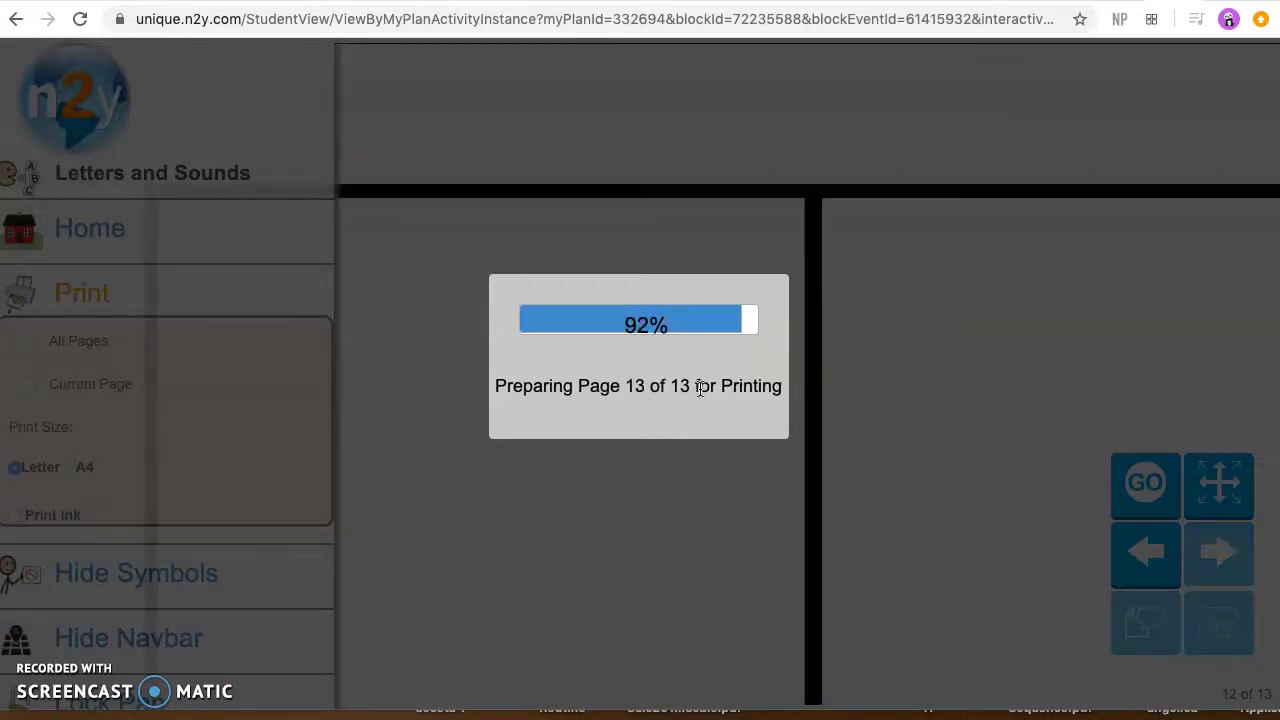
# Step: Scroll through the 13-sheet Letters and Sounds print preview and back to page 2
pyautogui.click(724, 318)
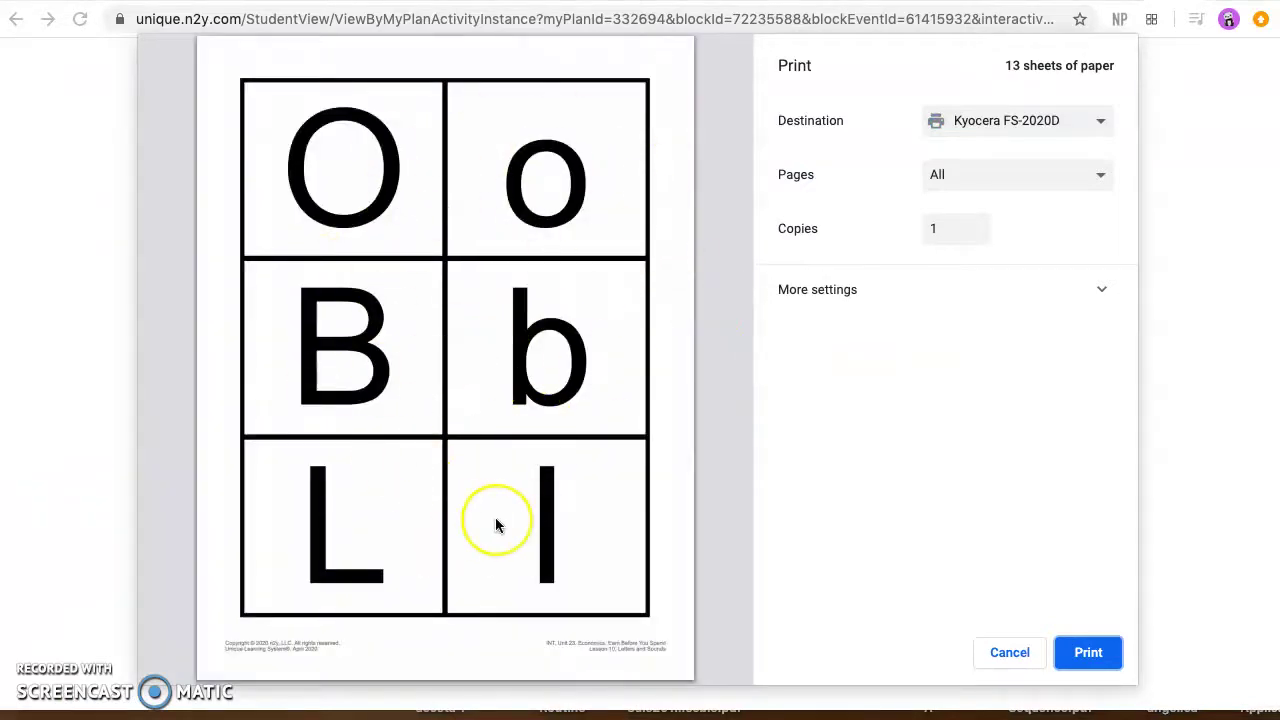
pyautogui.scroll(-6, 495, 517)
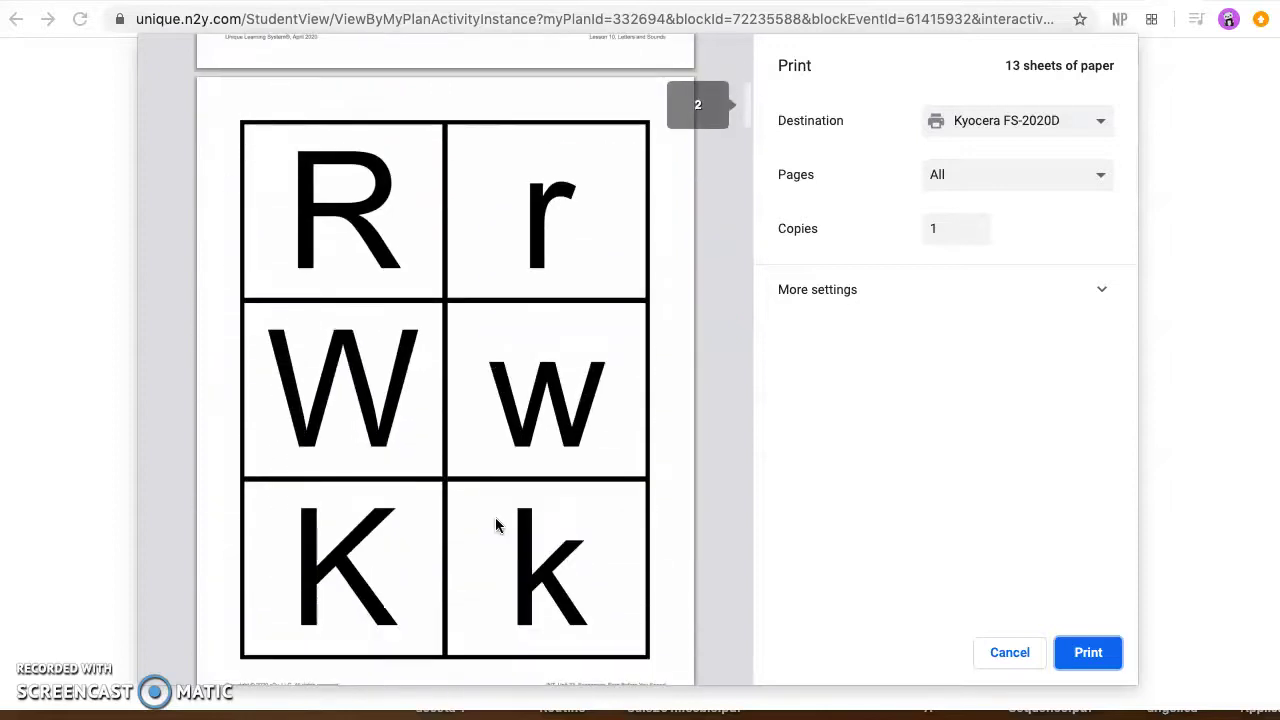
pyautogui.scroll(-12, 495, 517)
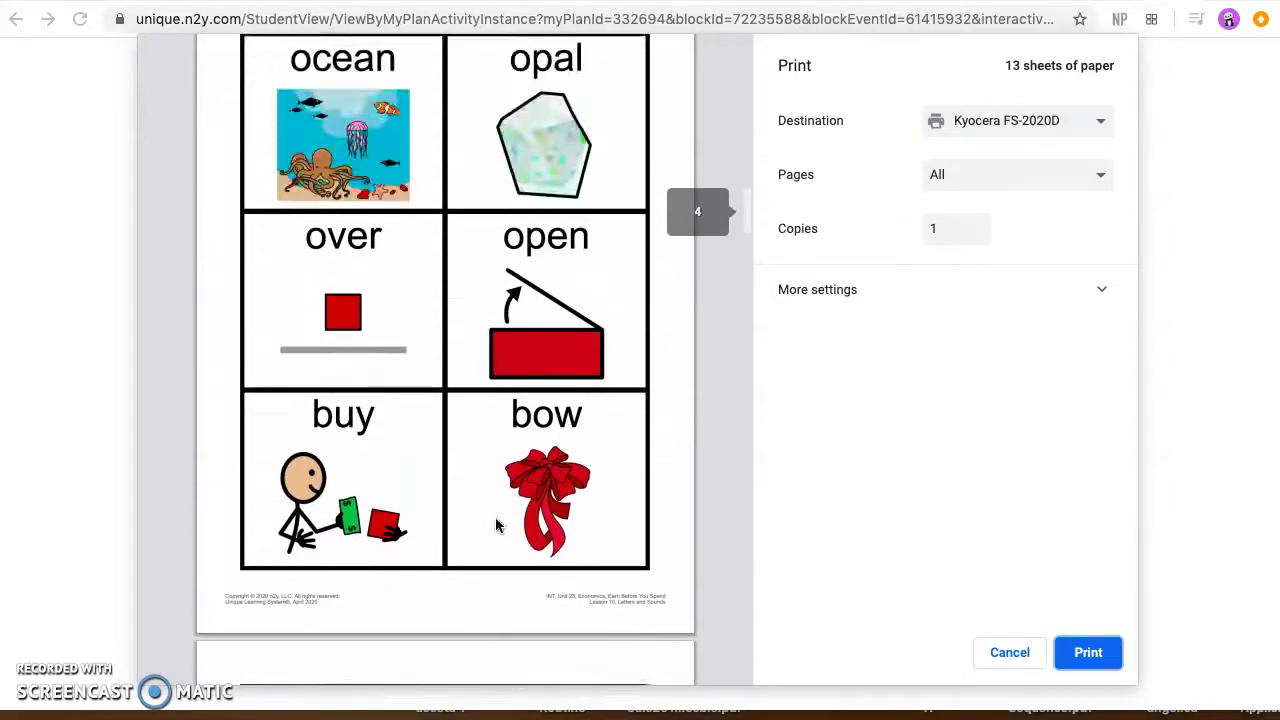
pyautogui.scroll(-10, 496, 520)
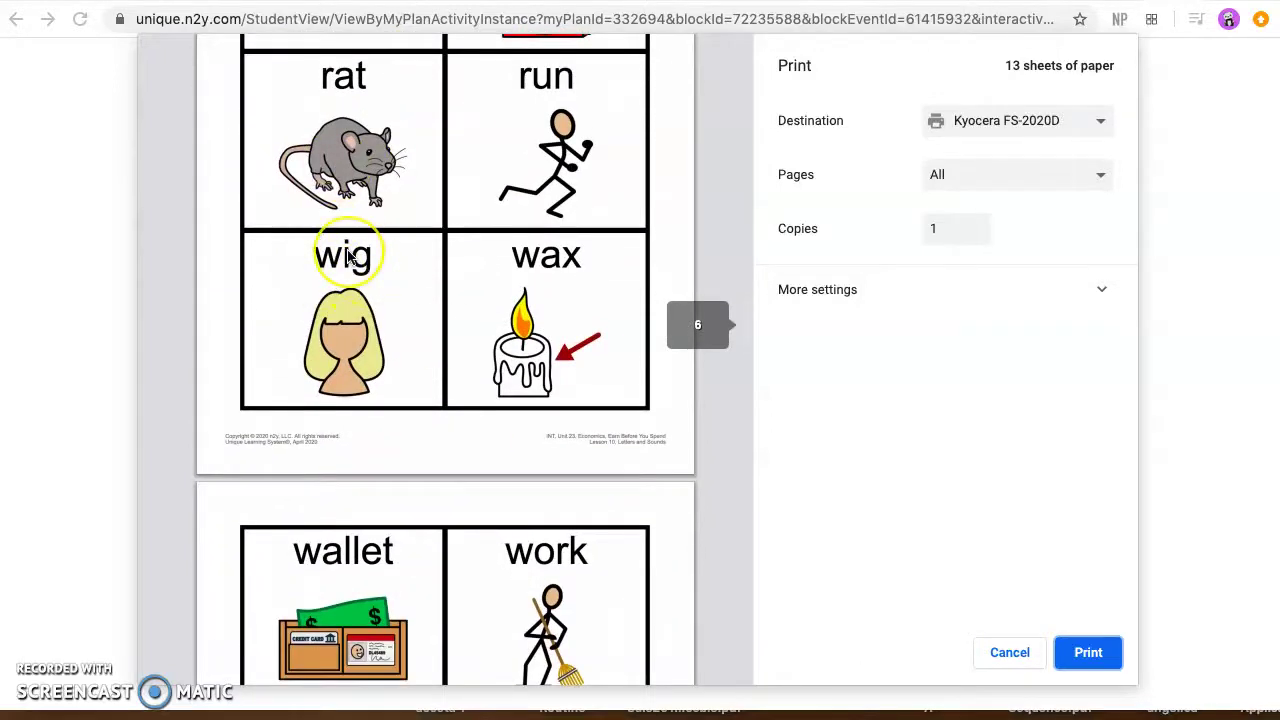
pyautogui.scroll(-5, 350, 255)
pyautogui.scroll(-10, 349, 257)
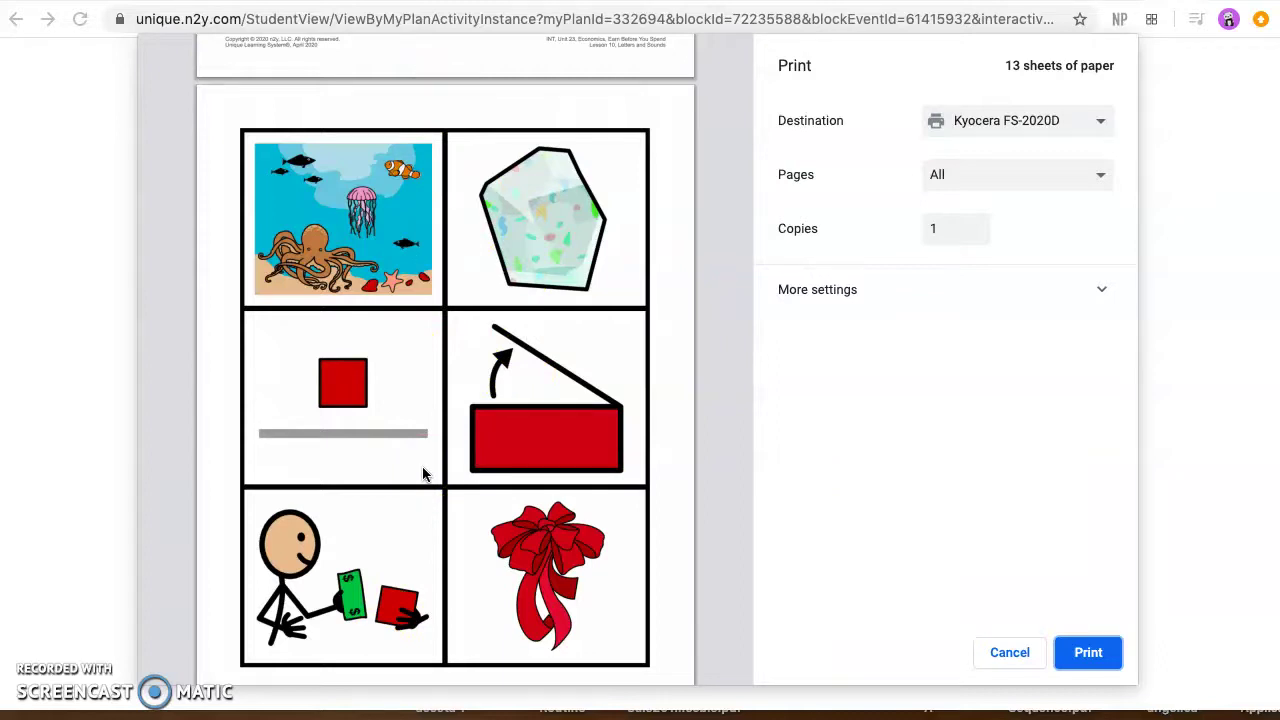
pyautogui.scroll(-12, 428, 474)
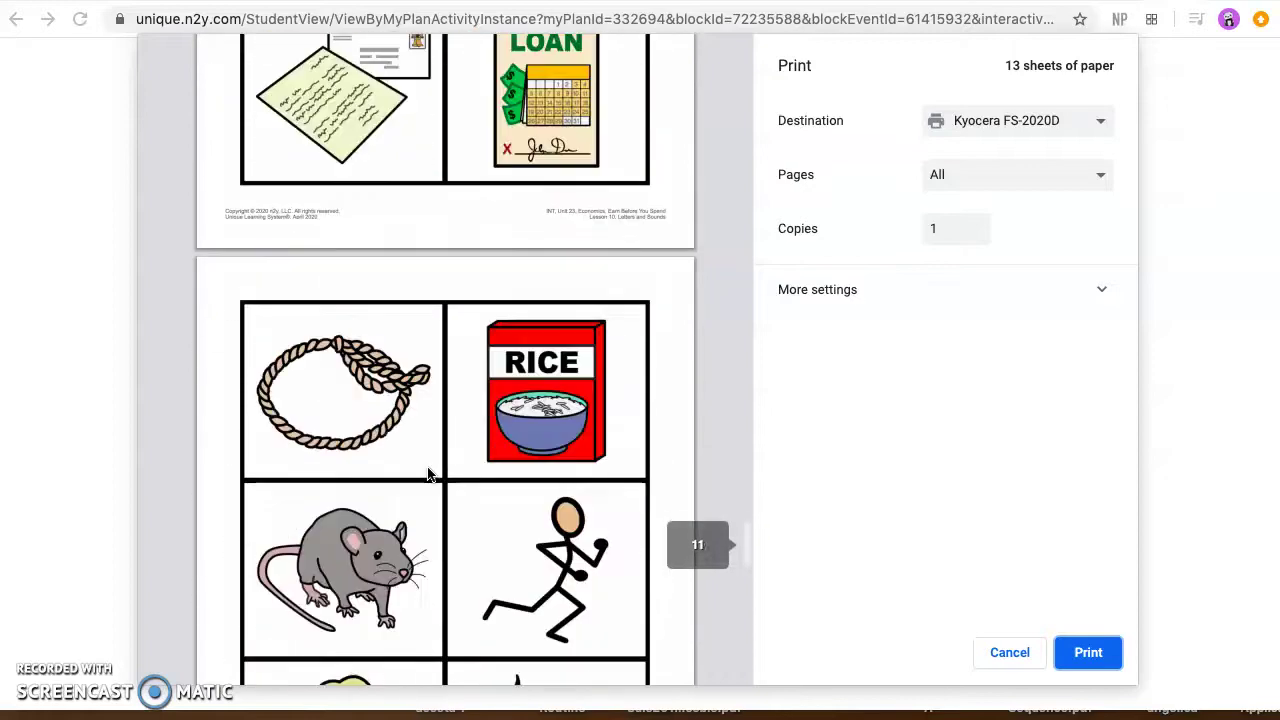
pyautogui.scroll(15, 428, 474)
pyautogui.scroll(20, 427, 474)
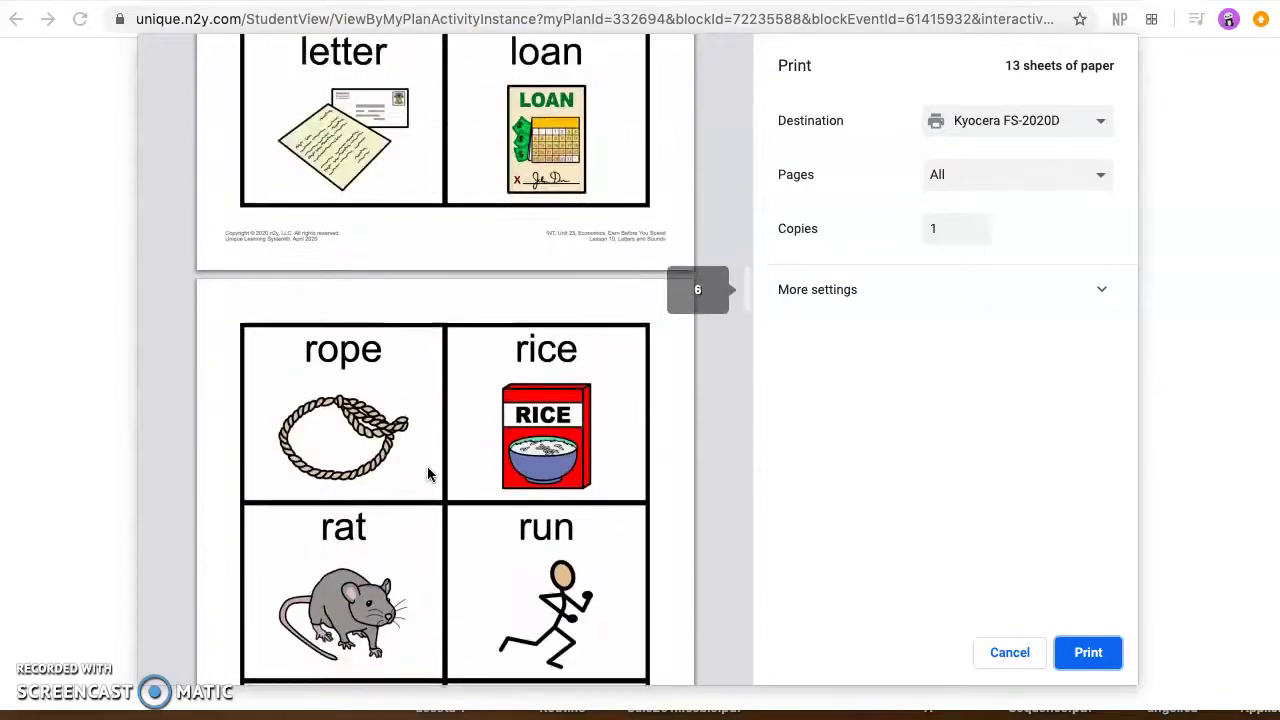
pyautogui.scroll(1, 427, 466)
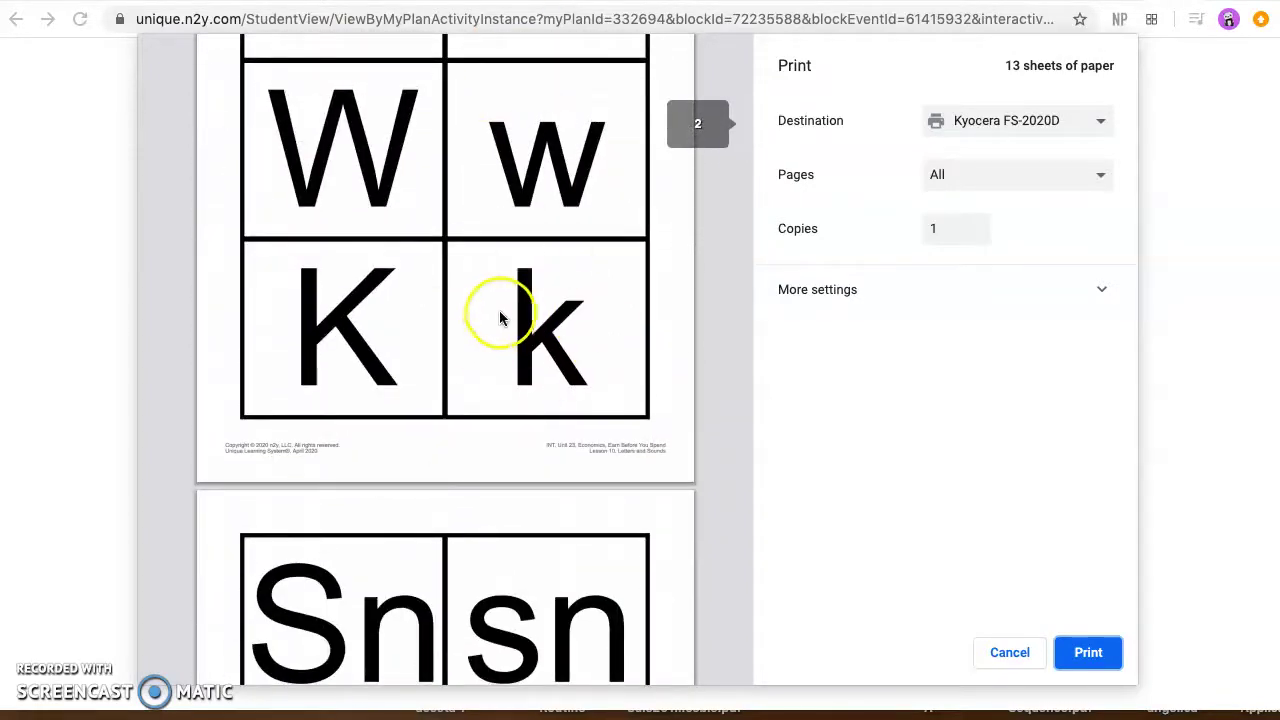
# Step: Set a custom page range of 5-7, check the preview, then leave the print dialog
pyautogui.click(1096, 175)
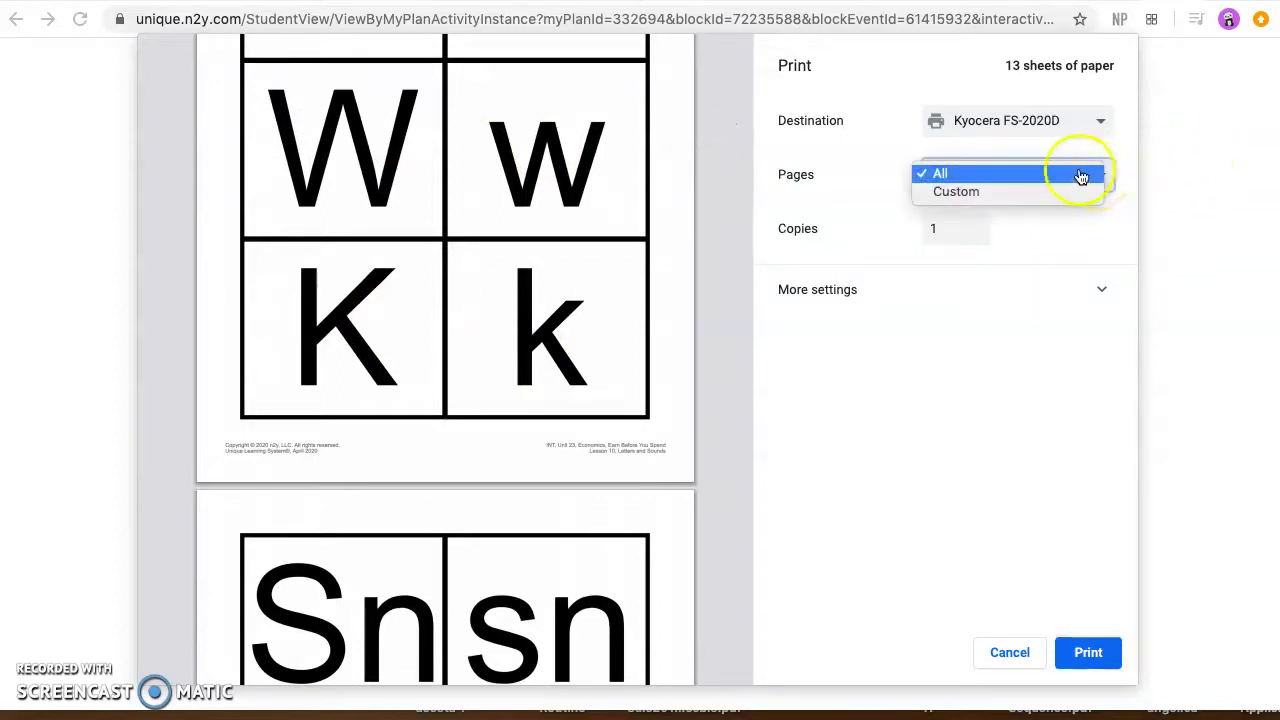
pyautogui.click(1018, 198)
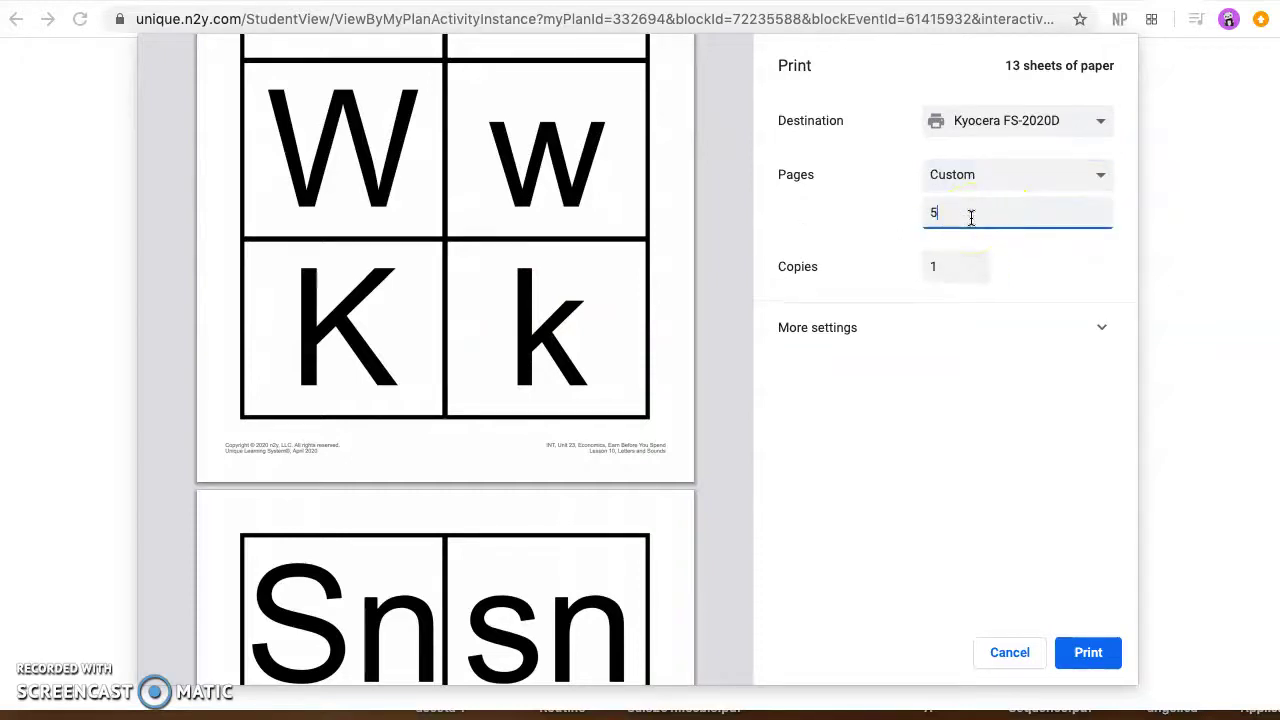
pyautogui.write('5-7')
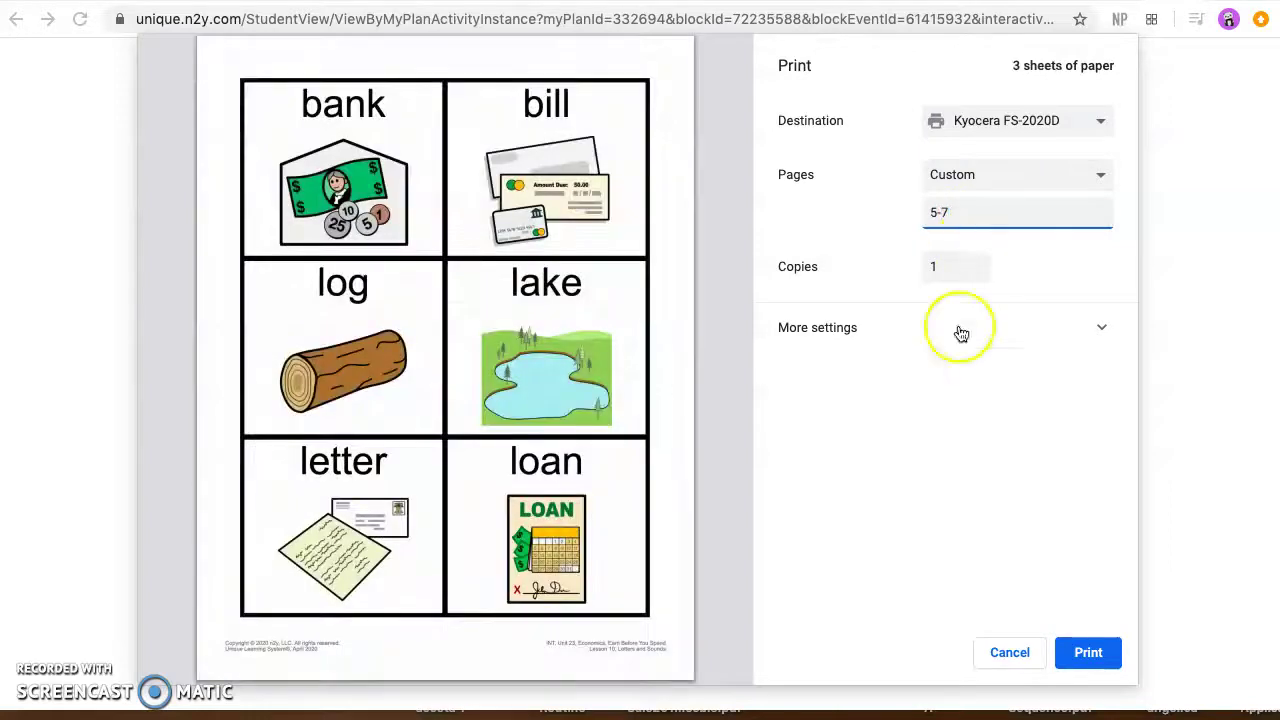
pyautogui.scroll(-10, 580, 440)
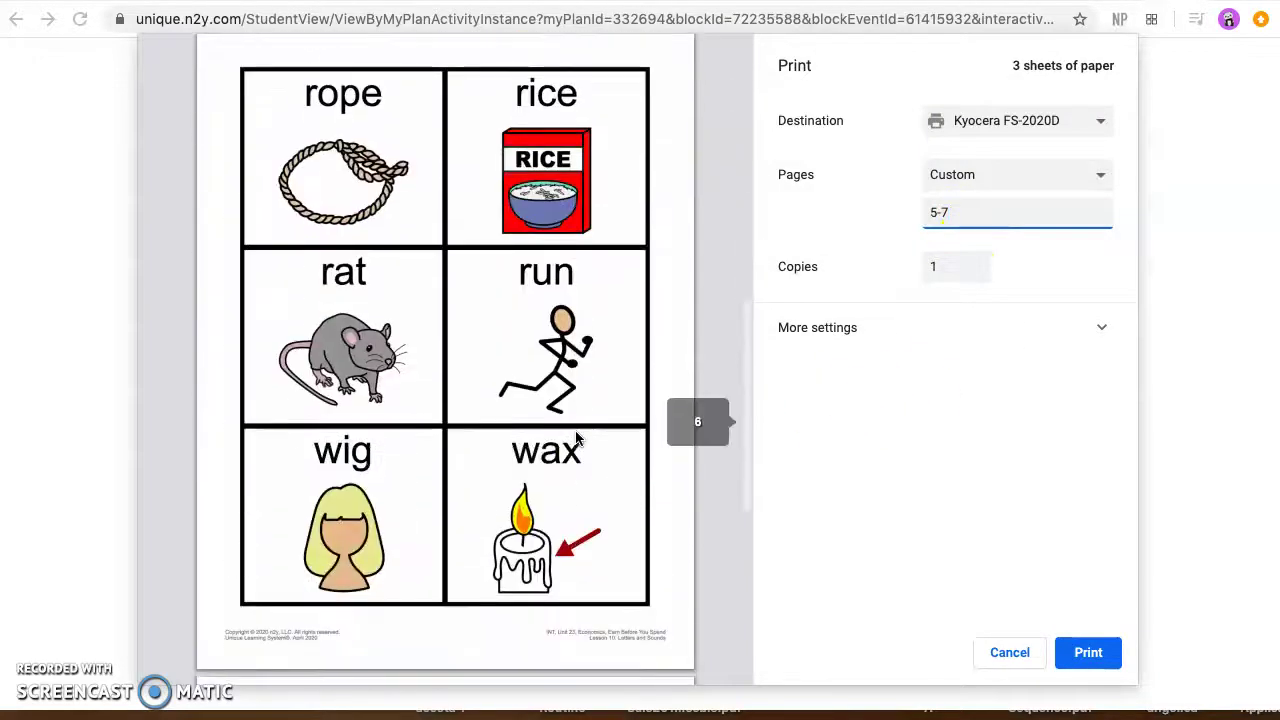
pyautogui.scroll(10, 575, 437)
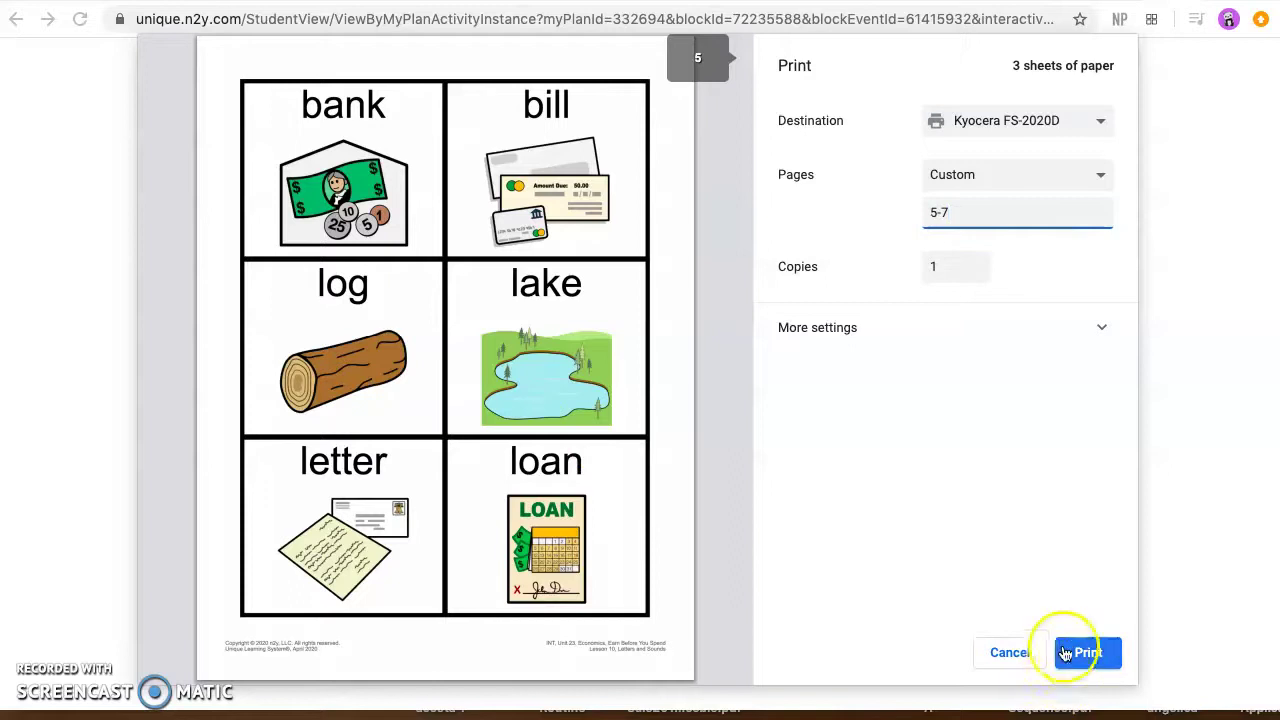
pyautogui.click(1008, 652)
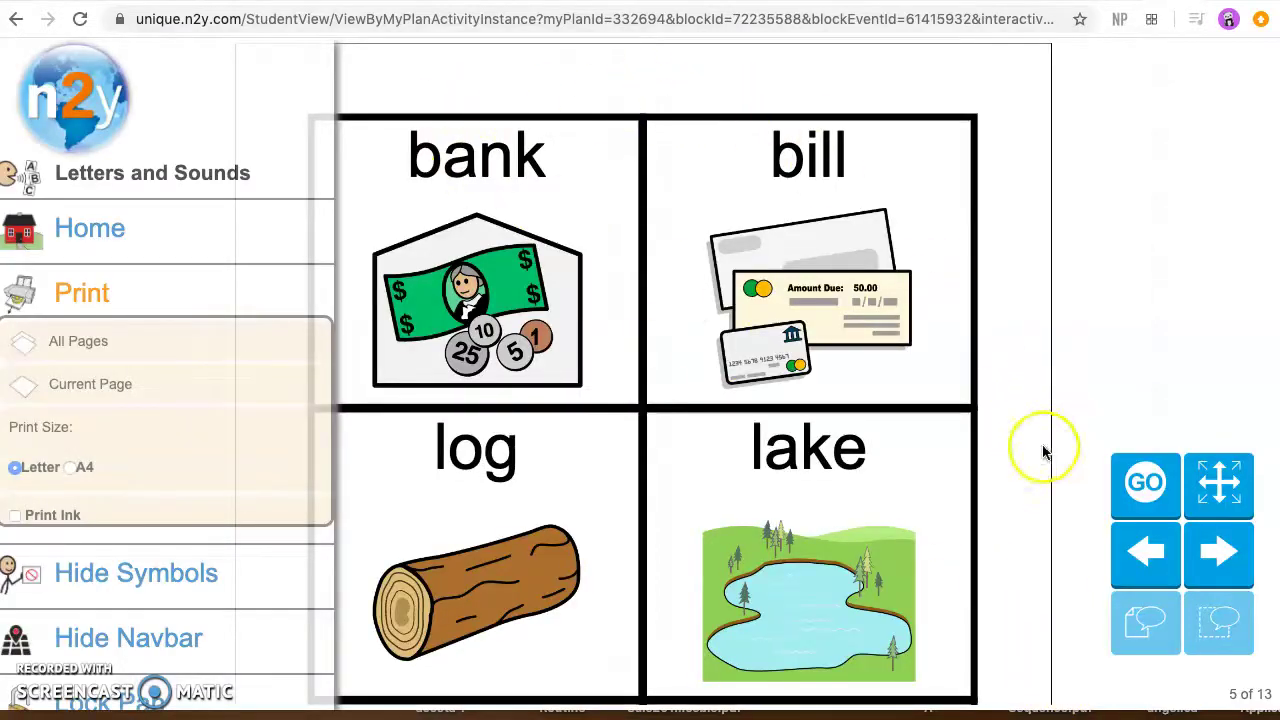
# Step: Return to My Activities and open High-Frequency Spelling List 1
pyautogui.click(575, 80)
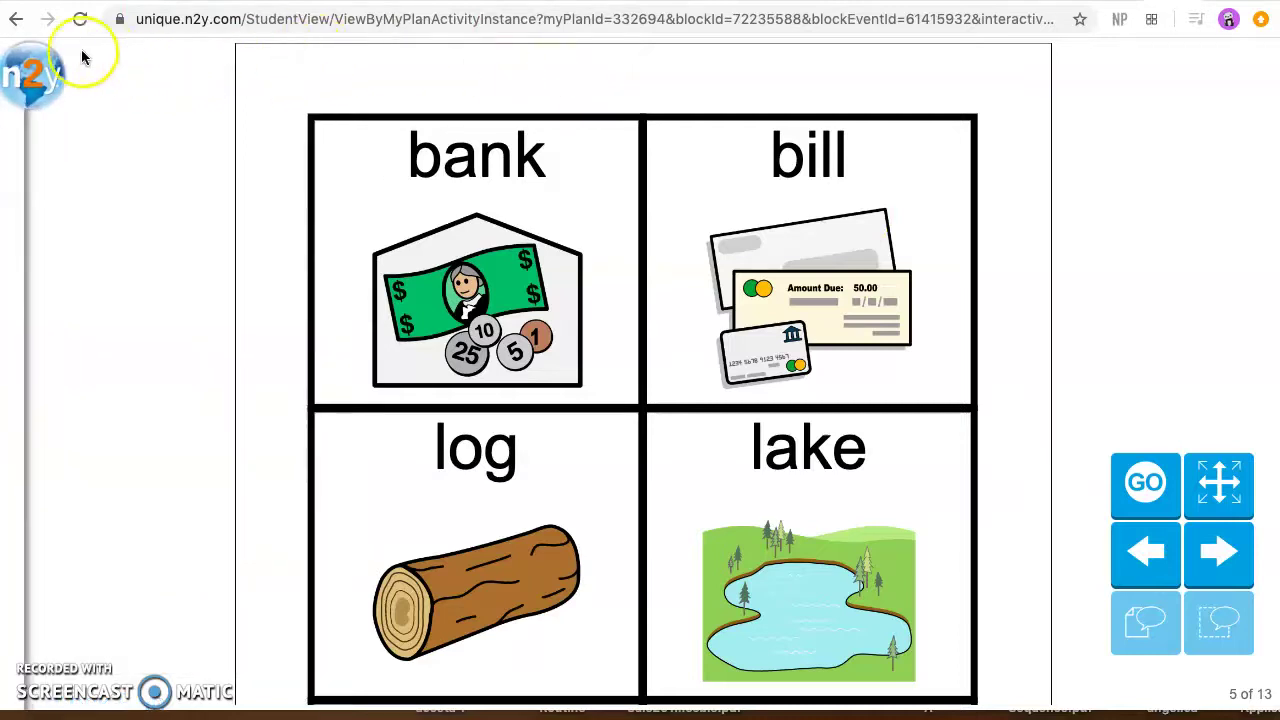
pyautogui.click(32, 82)
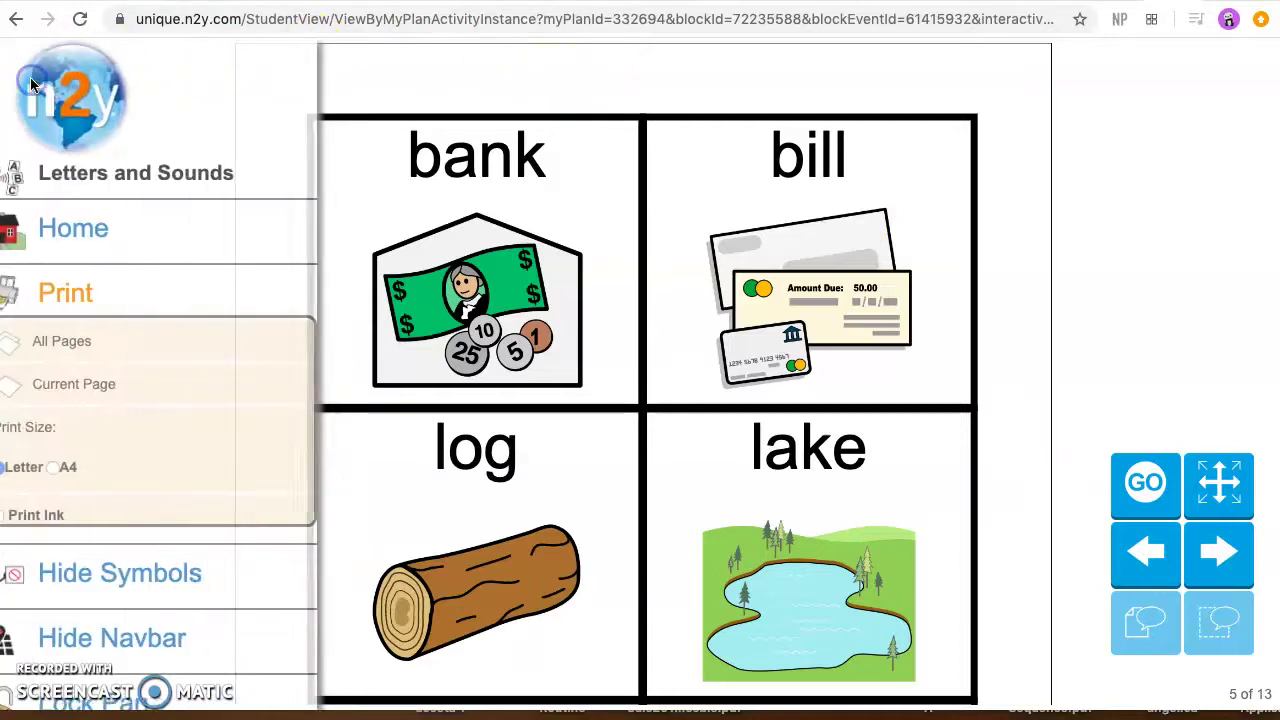
pyautogui.click(88, 240)
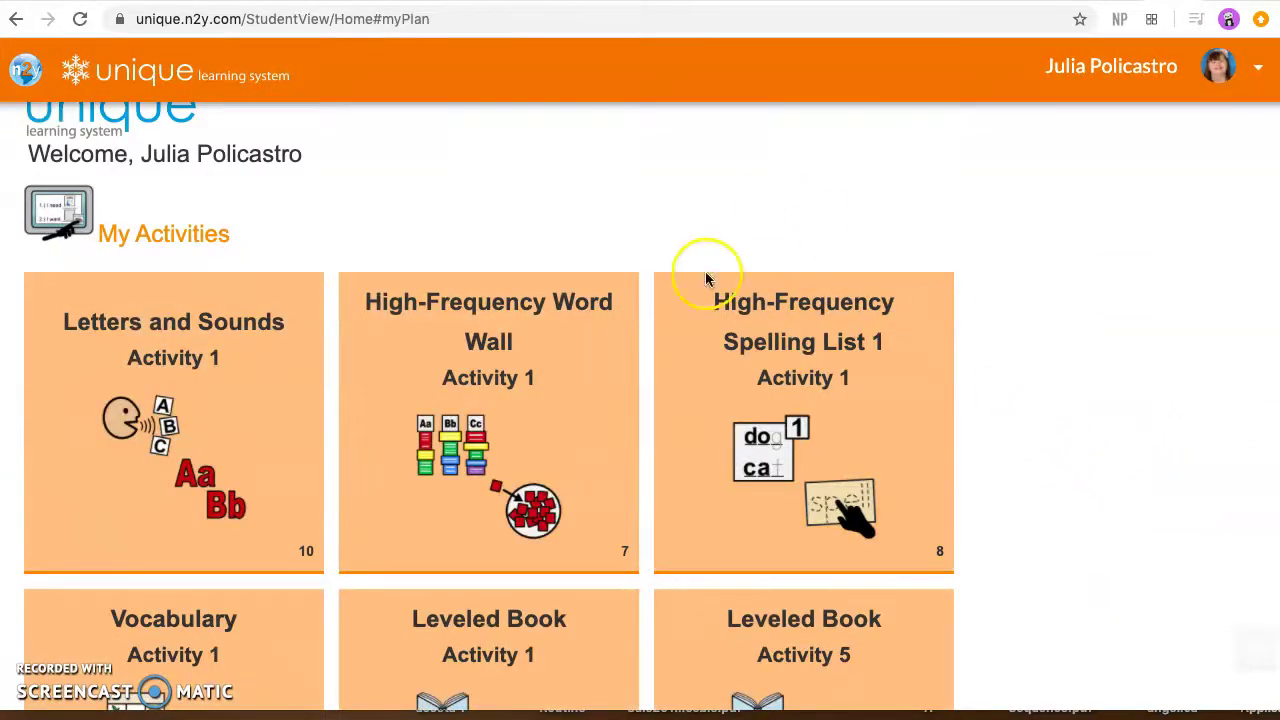
pyautogui.click(833, 333)
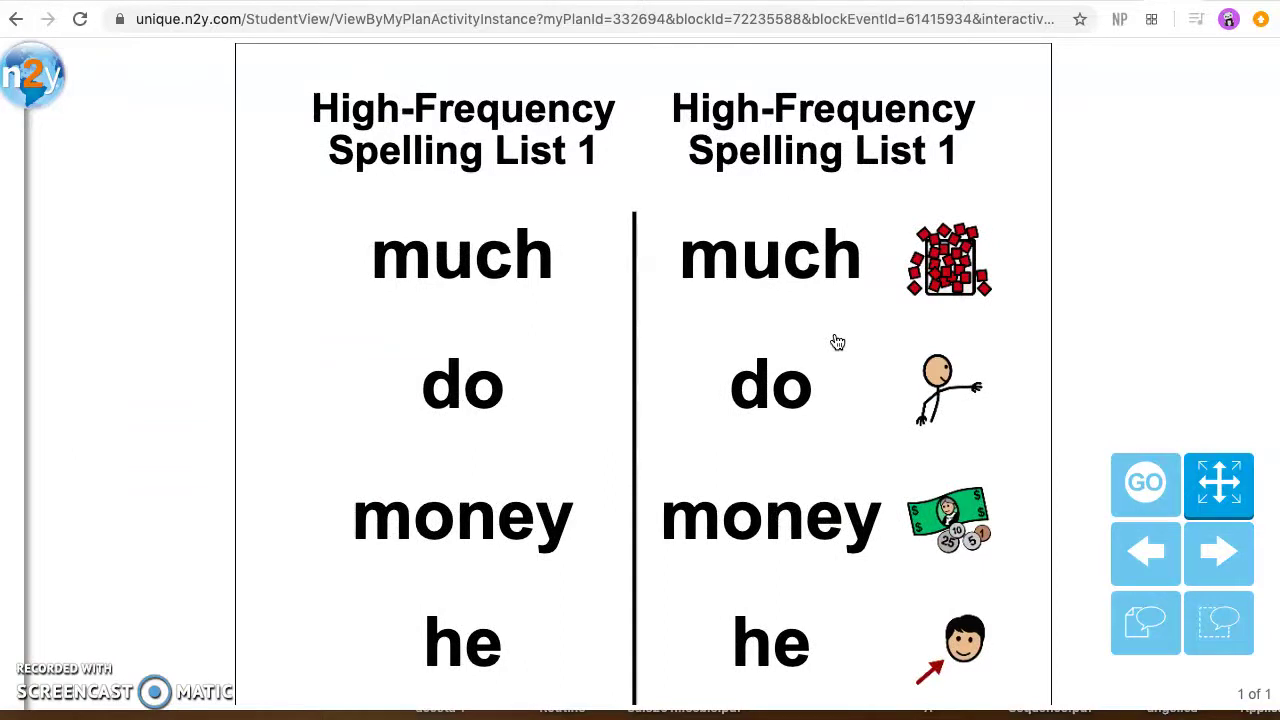
# Step: Have the word 'much' read aloud and try the next page of the list
pyautogui.scroll(-1, 740, 443)
pyautogui.scroll(1, 740, 450)
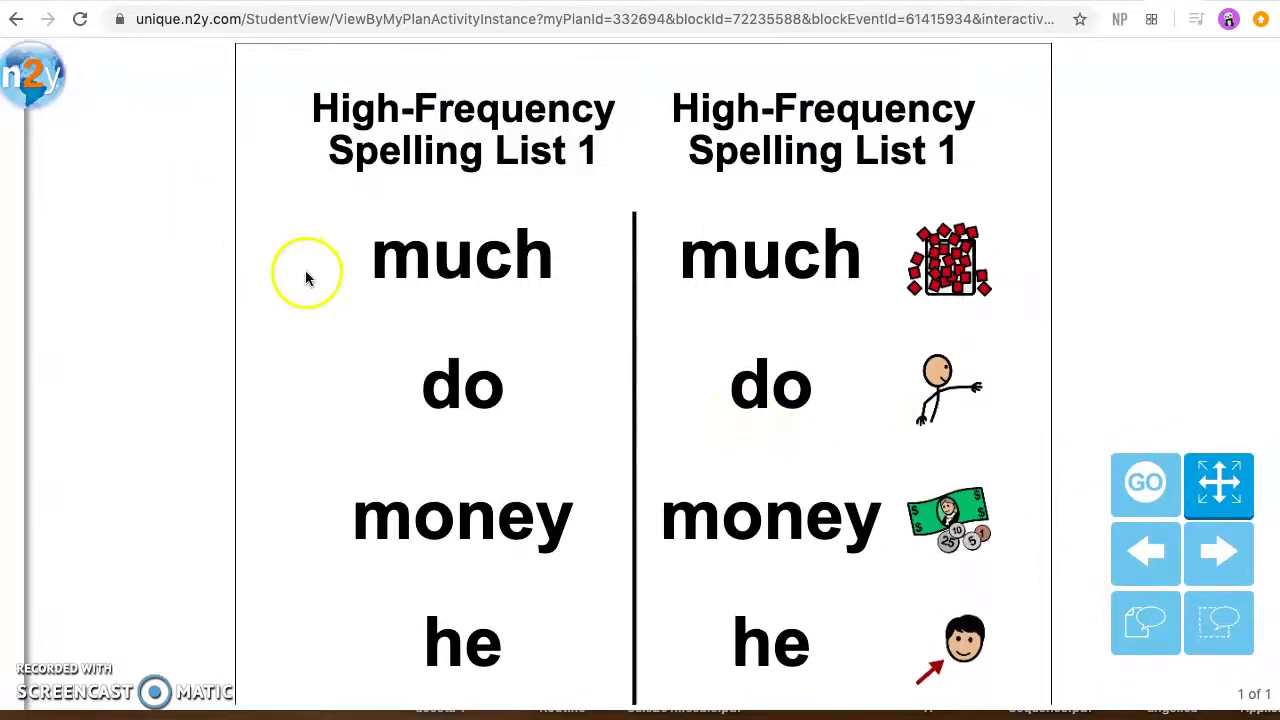
pyautogui.click(793, 260)
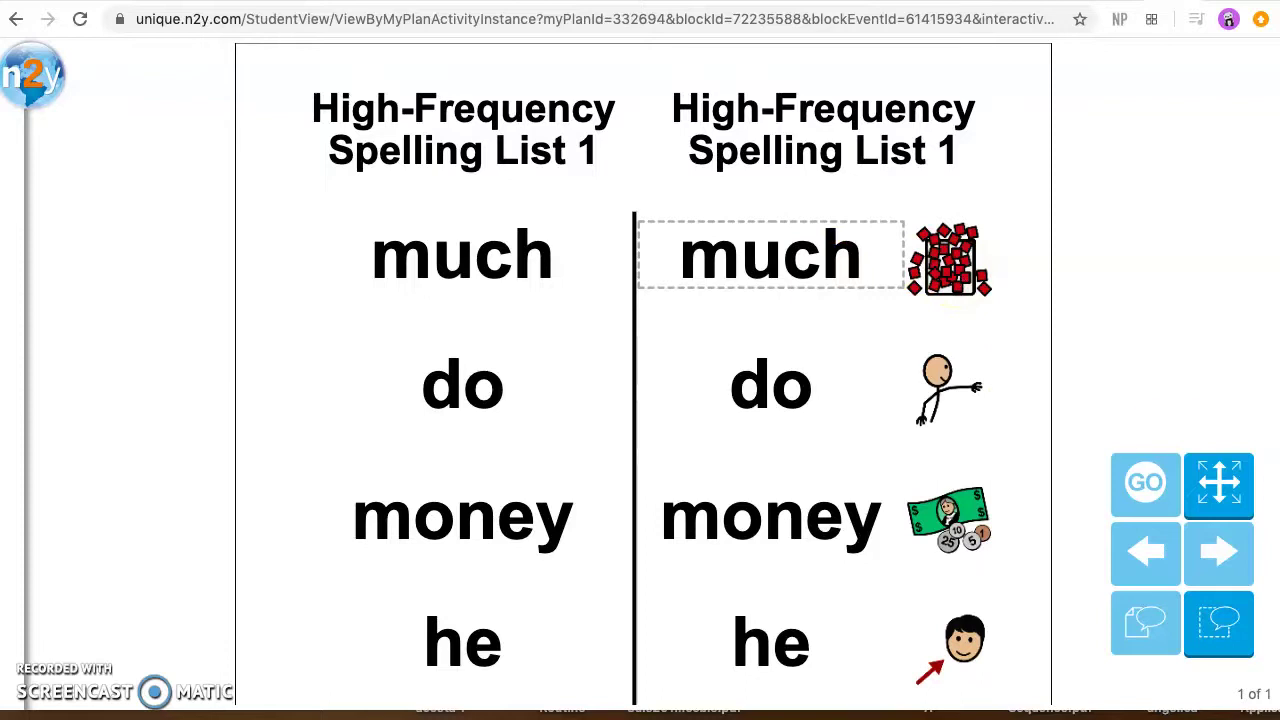
pyautogui.click(1218, 552)
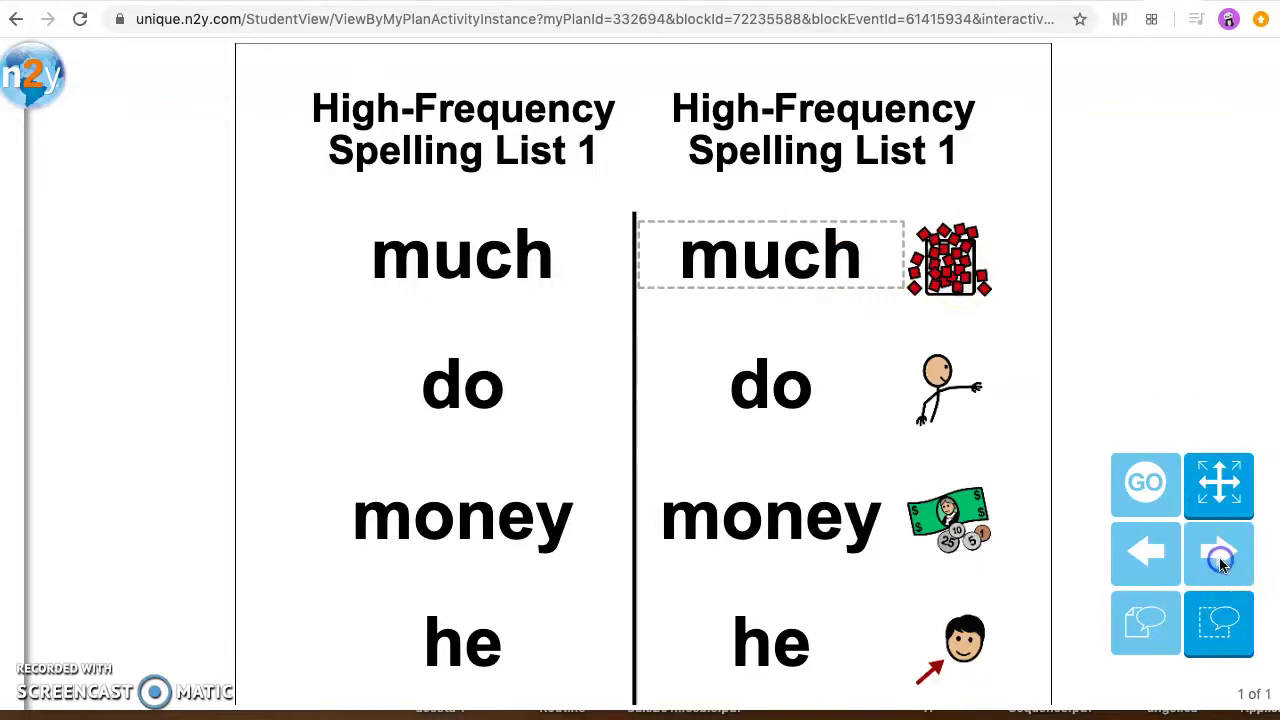
pyautogui.click(32, 72)
# Step: From the My Activities home page, find and open Leveled Book Activity 1
pyautogui.click(80, 262)
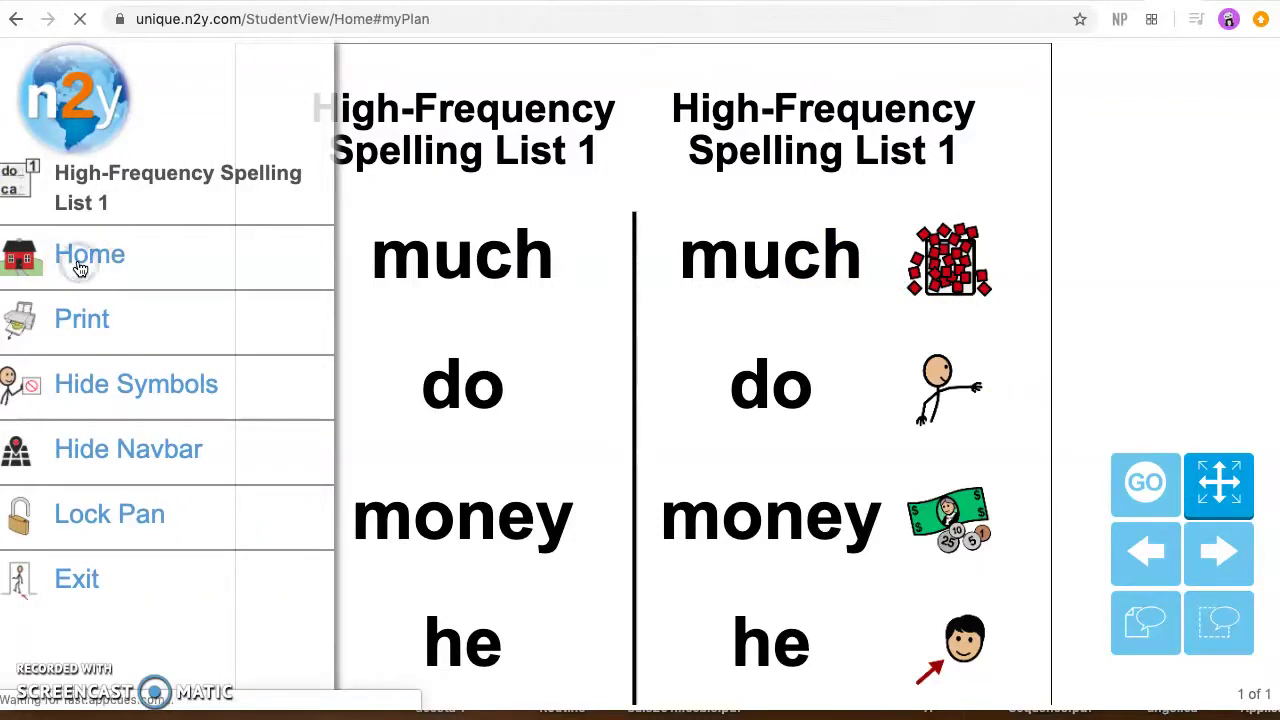
pyautogui.scroll(-4, 80, 268)
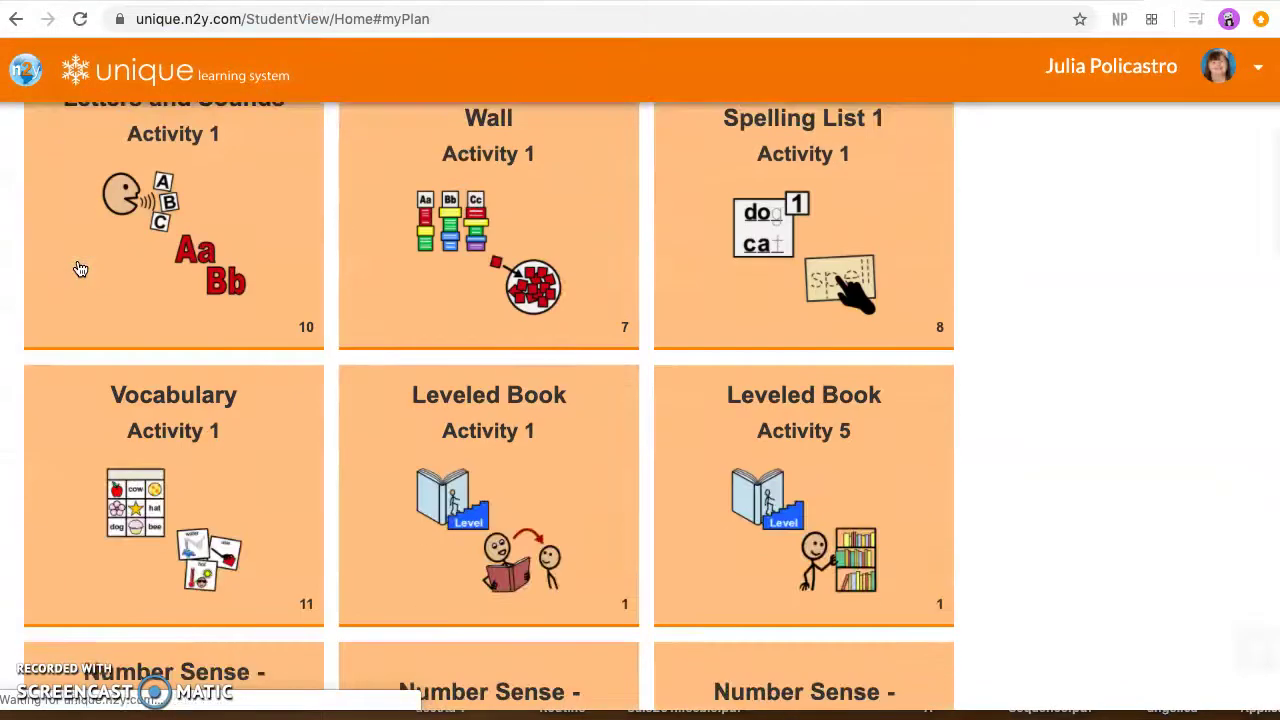
pyautogui.scroll(2, 80, 268)
pyautogui.scroll(2, 80, 268)
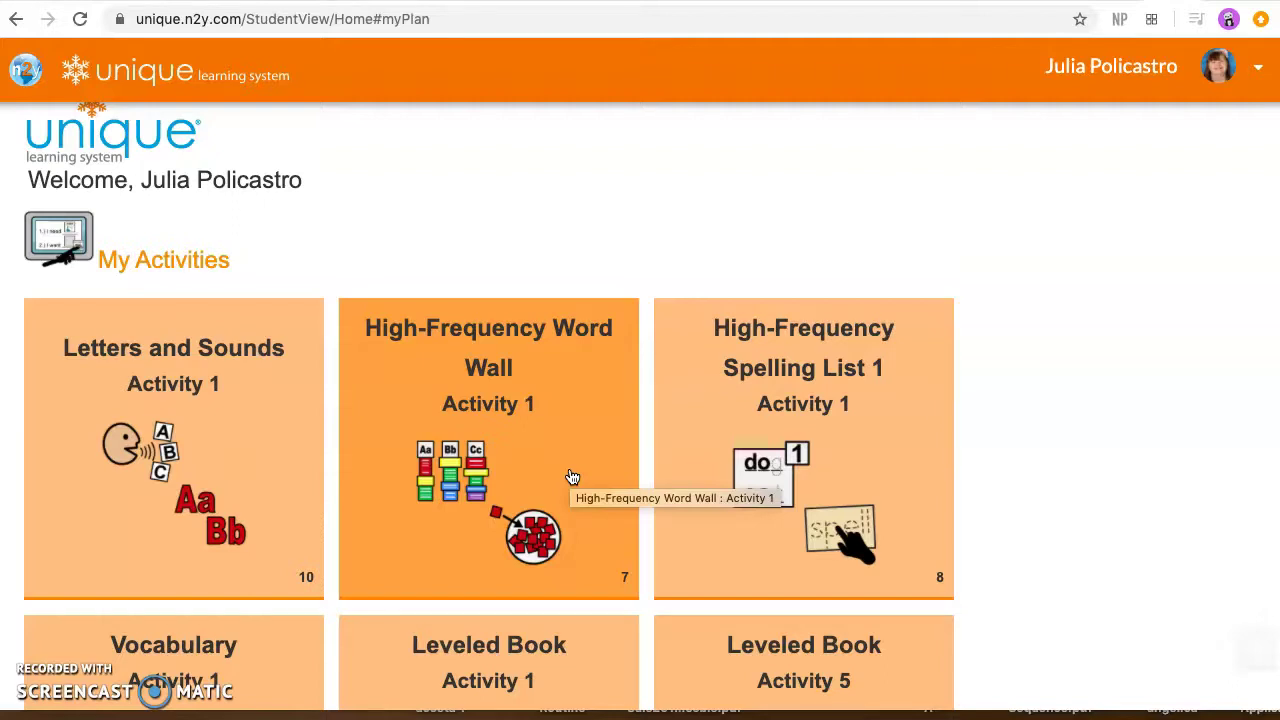
pyautogui.scroll(-3, 571, 476)
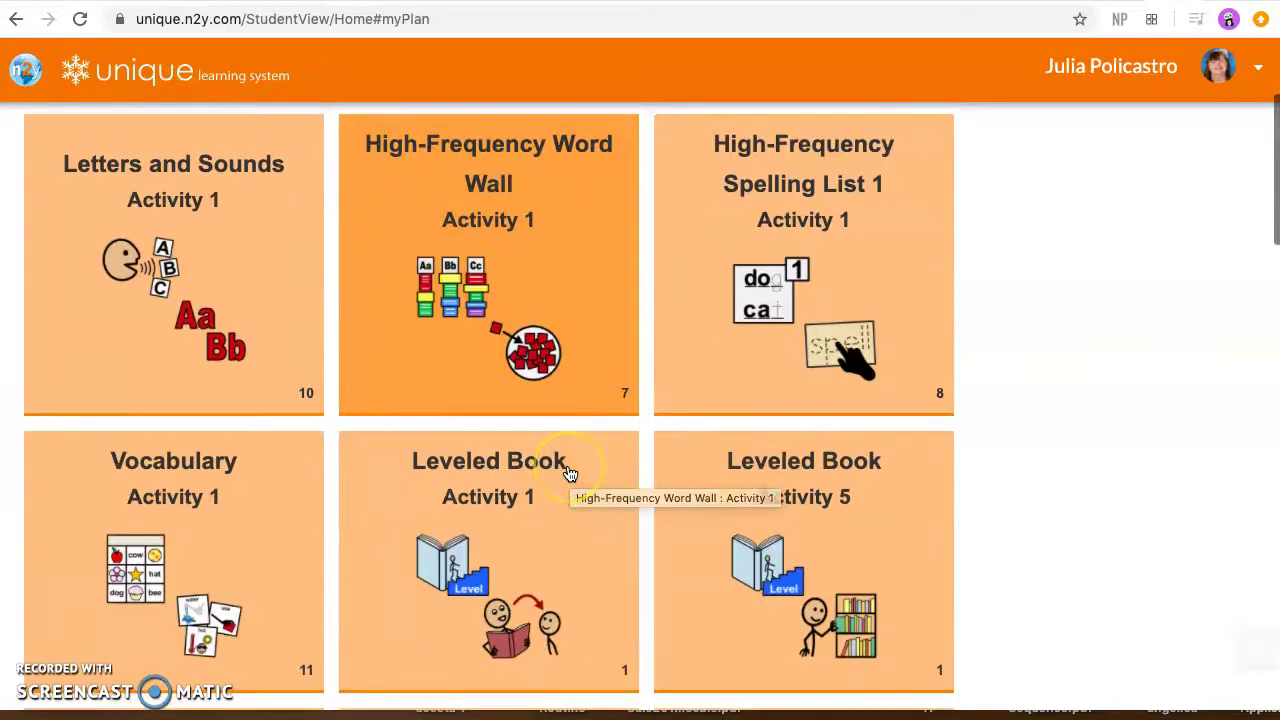
pyautogui.click(497, 495)
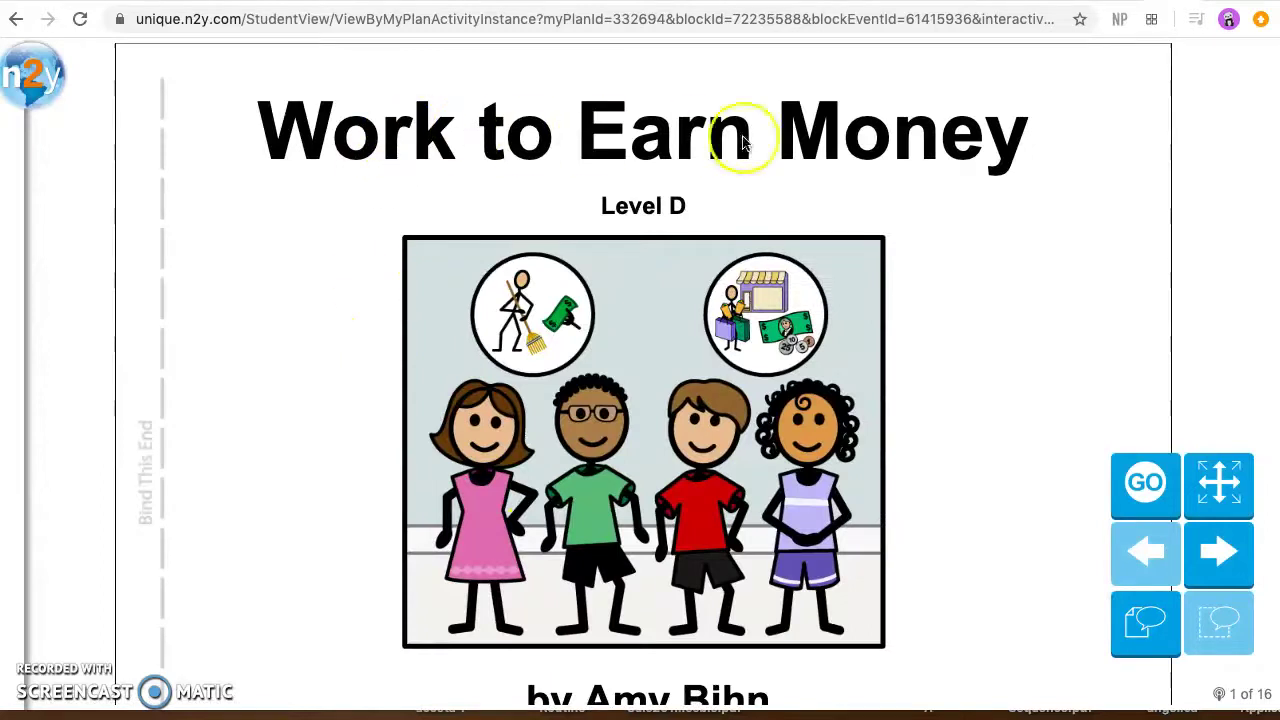
# Step: Hear the Work to Earn Money title and the page 2 sentences read aloud
pyautogui.click(328, 148)
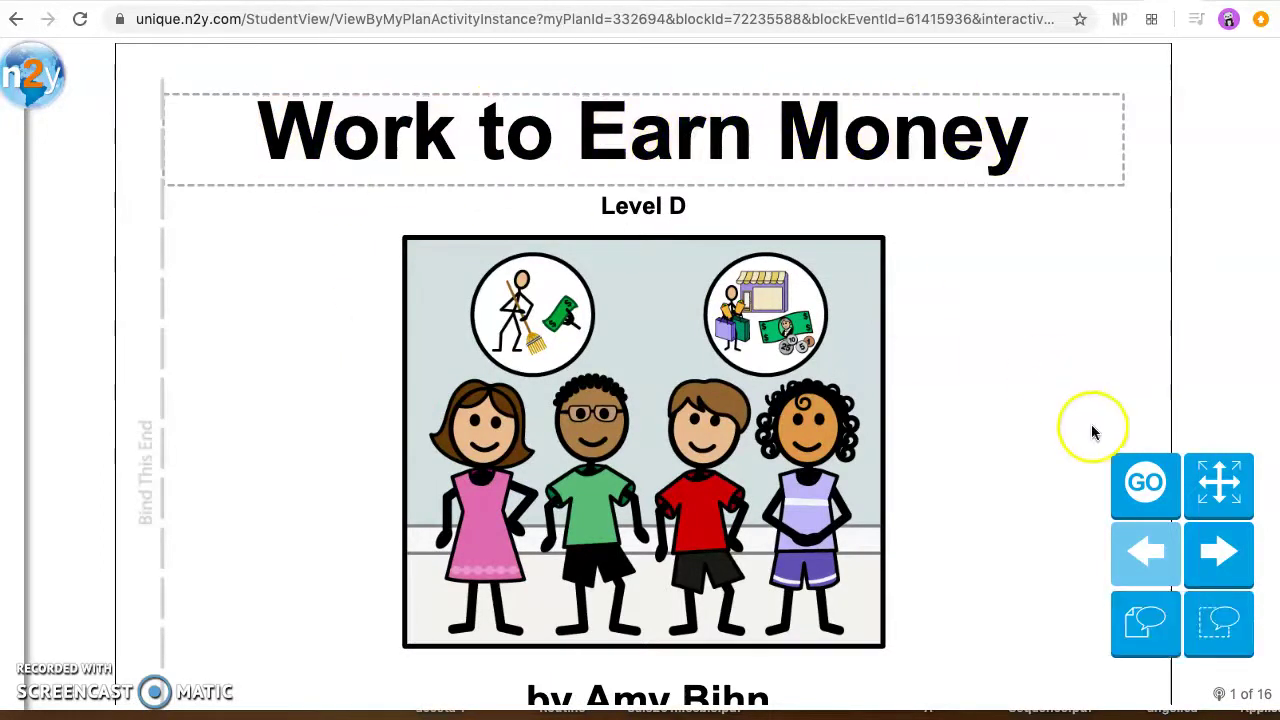
pyautogui.click(1216, 548)
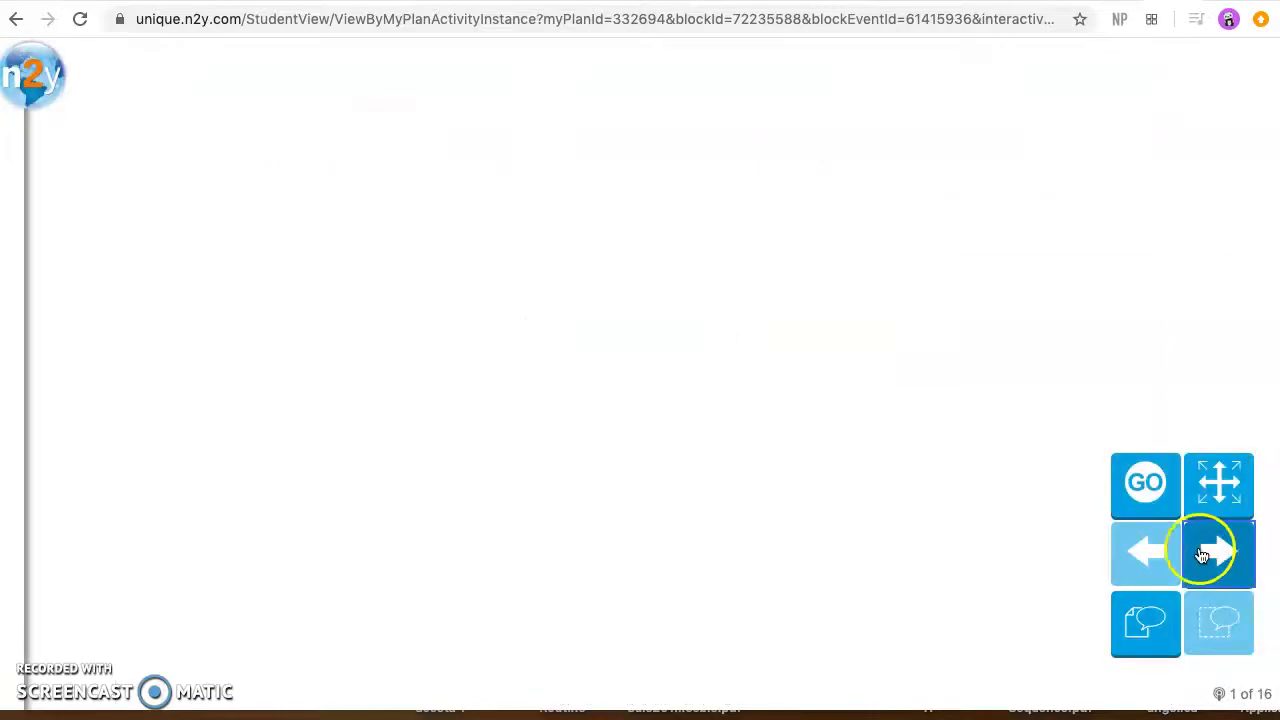
pyautogui.click(300, 632)
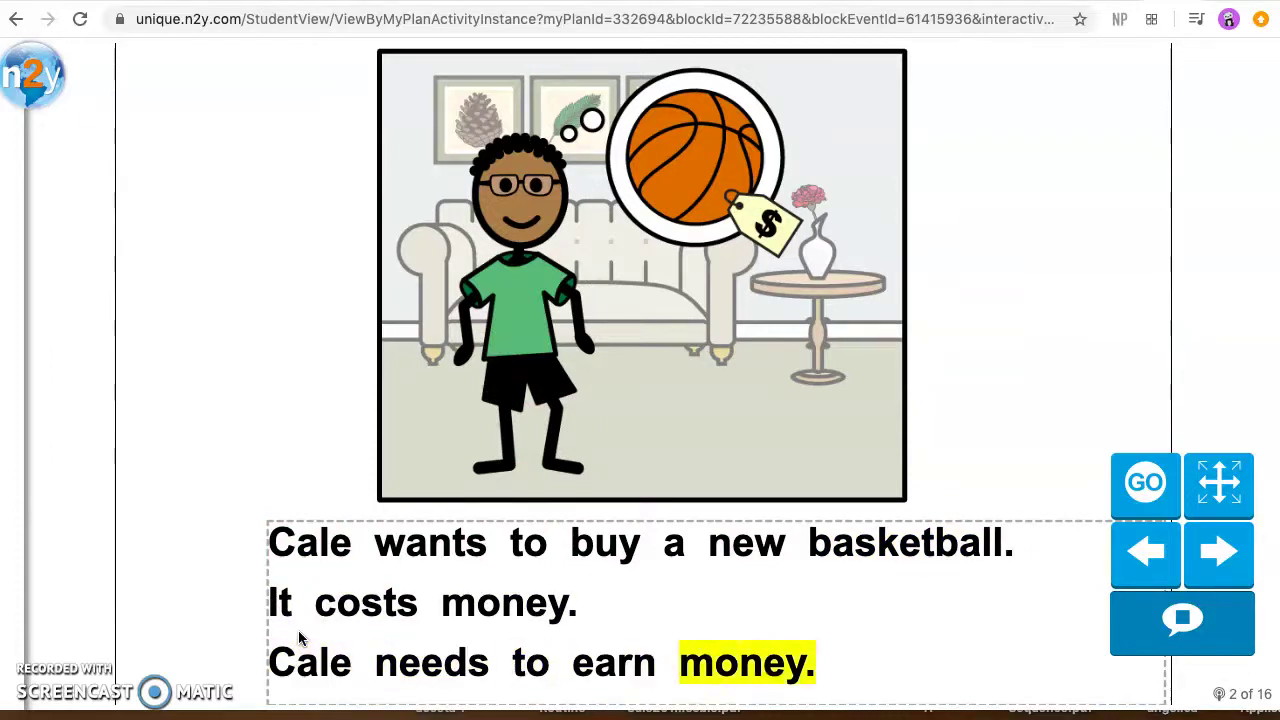
# Step: View the book's print options in the side navigation panel
pyautogui.click(33, 80)
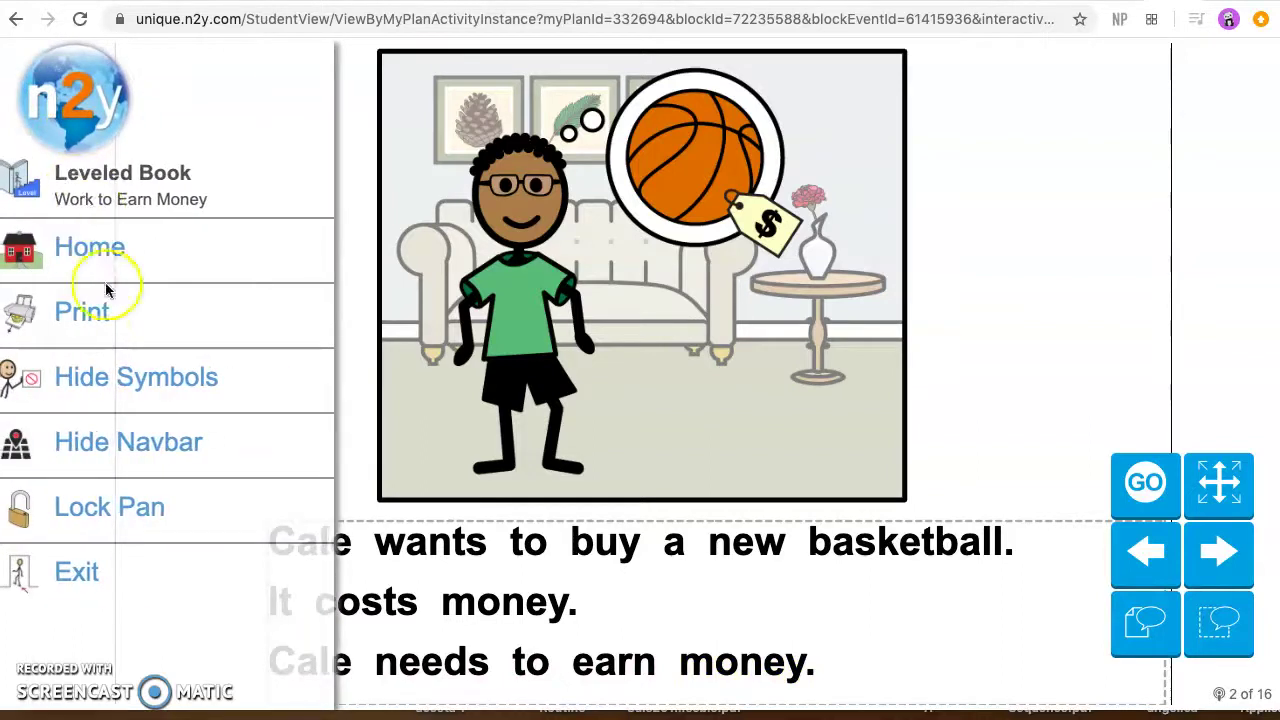
pyautogui.click(92, 310)
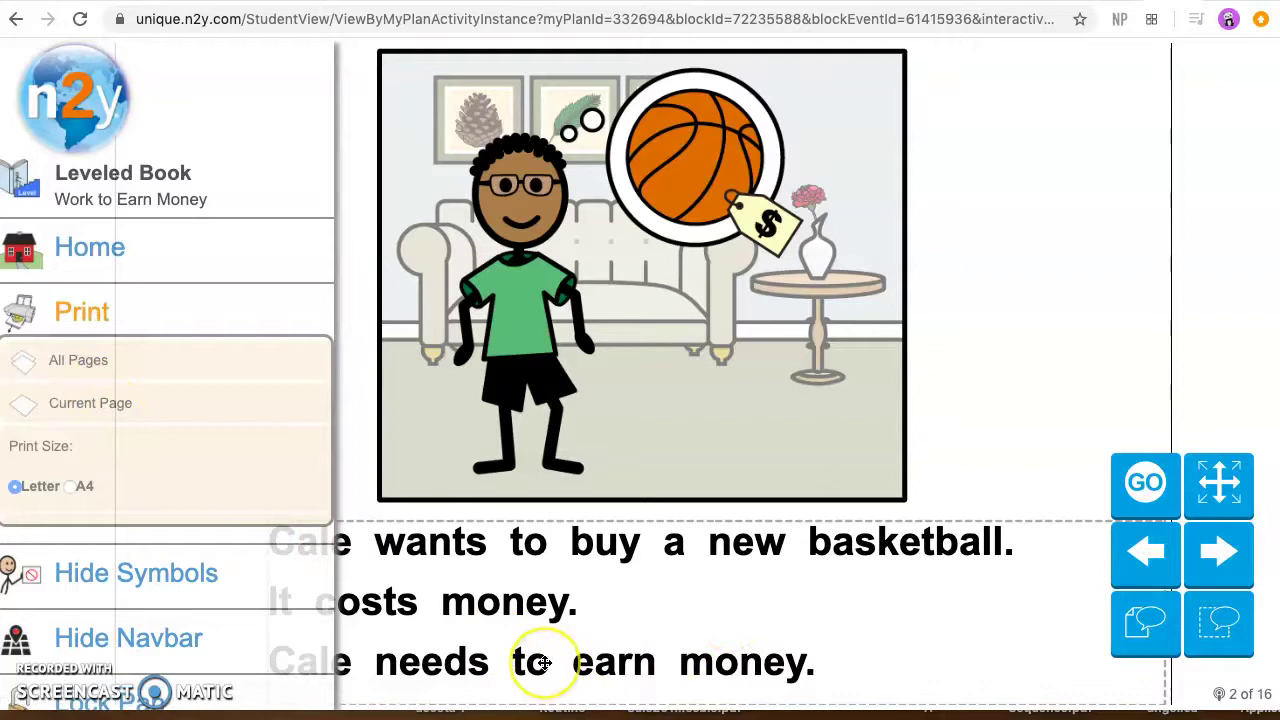
pyautogui.click(88, 110)
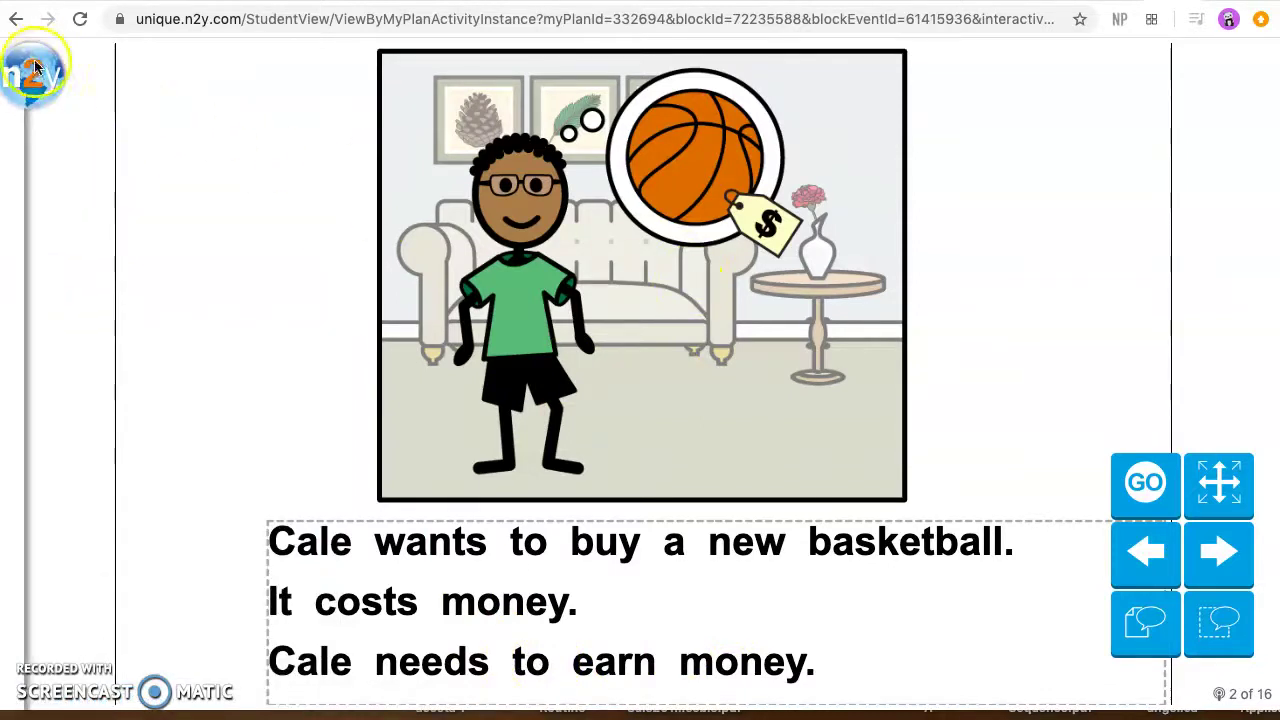
pyautogui.click(35, 68)
pyautogui.click(69, 95)
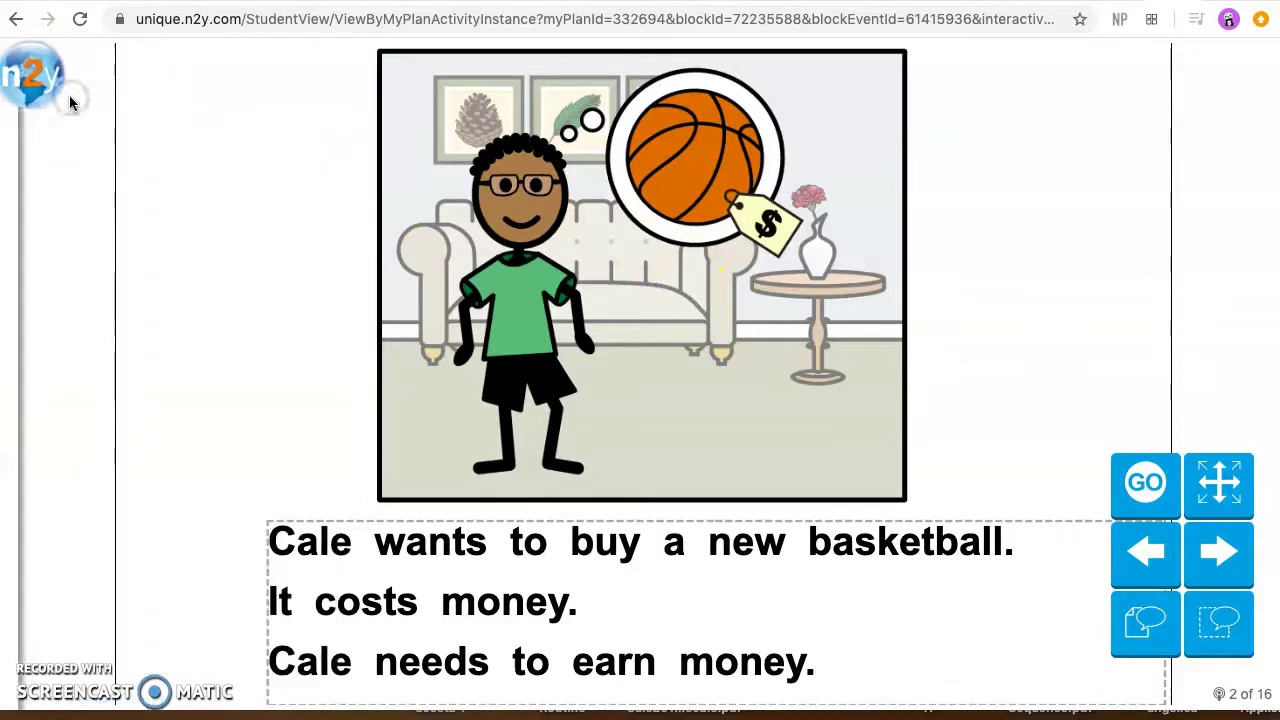
pyautogui.click(58, 82)
# Step: Go Home and scroll the activity tiles down to Related Content and back up
pyautogui.click(104, 262)
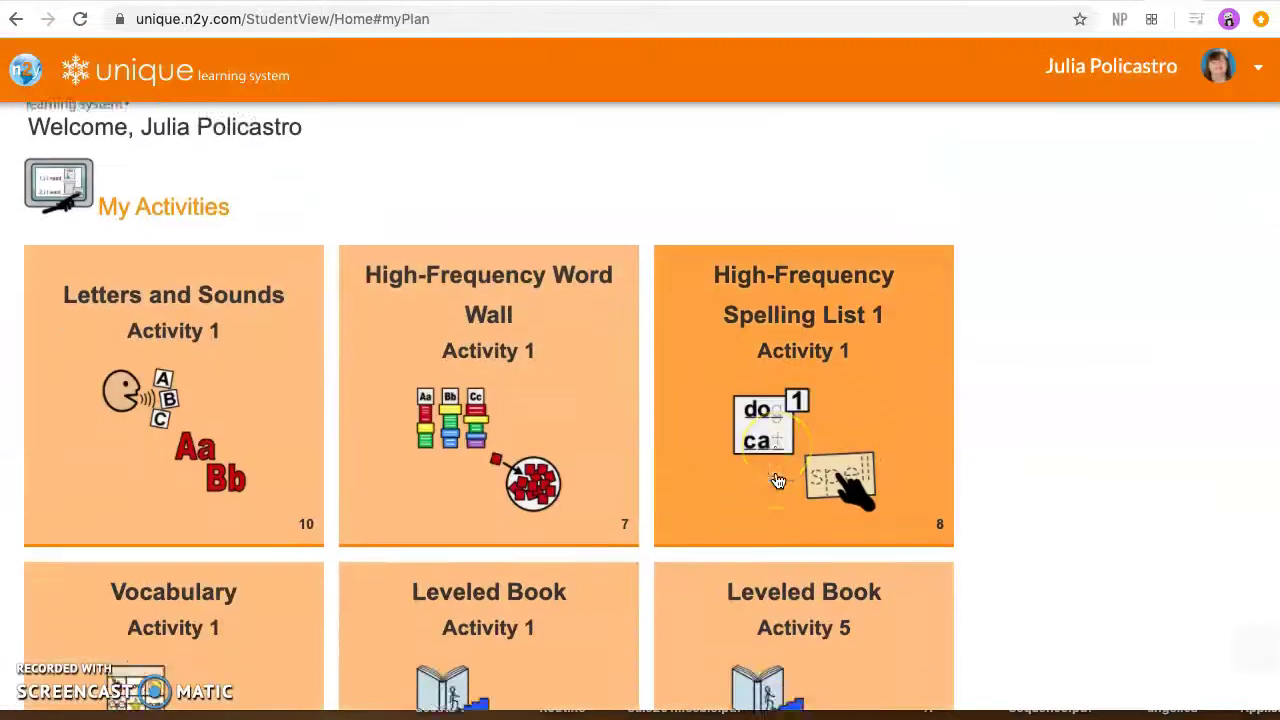
pyautogui.scroll(-6, 778, 481)
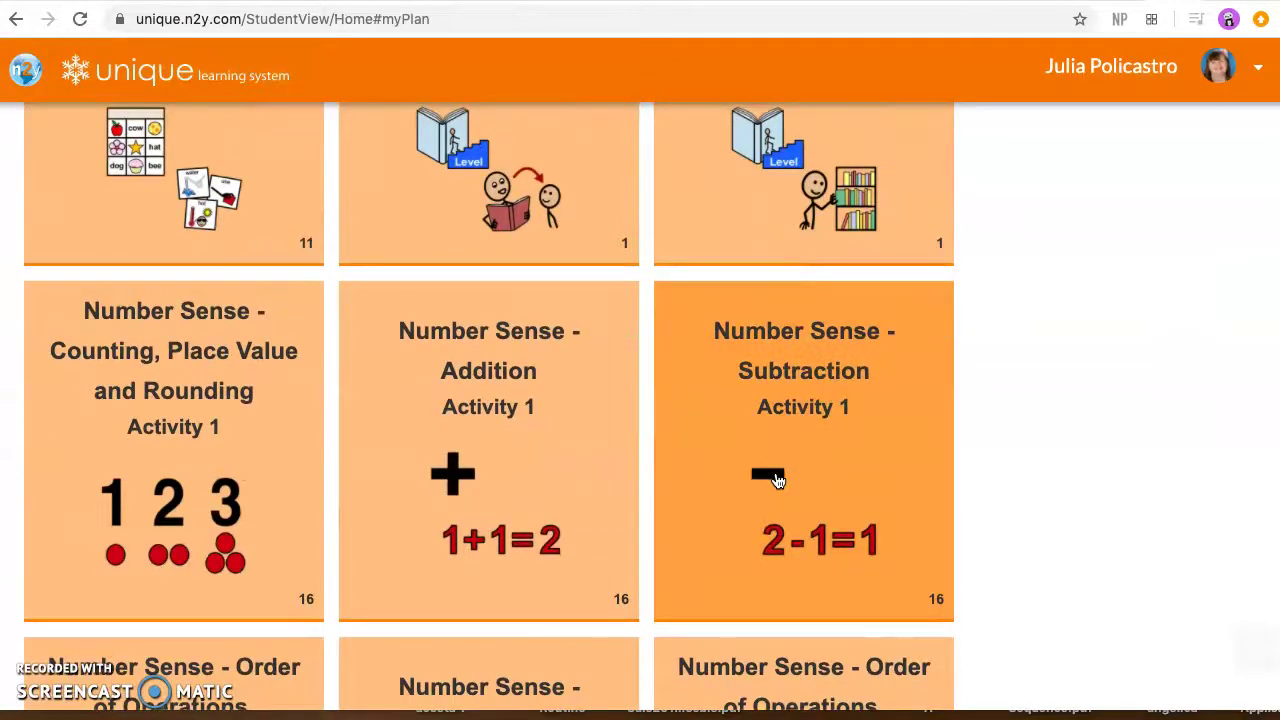
pyautogui.scroll(-6, 778, 481)
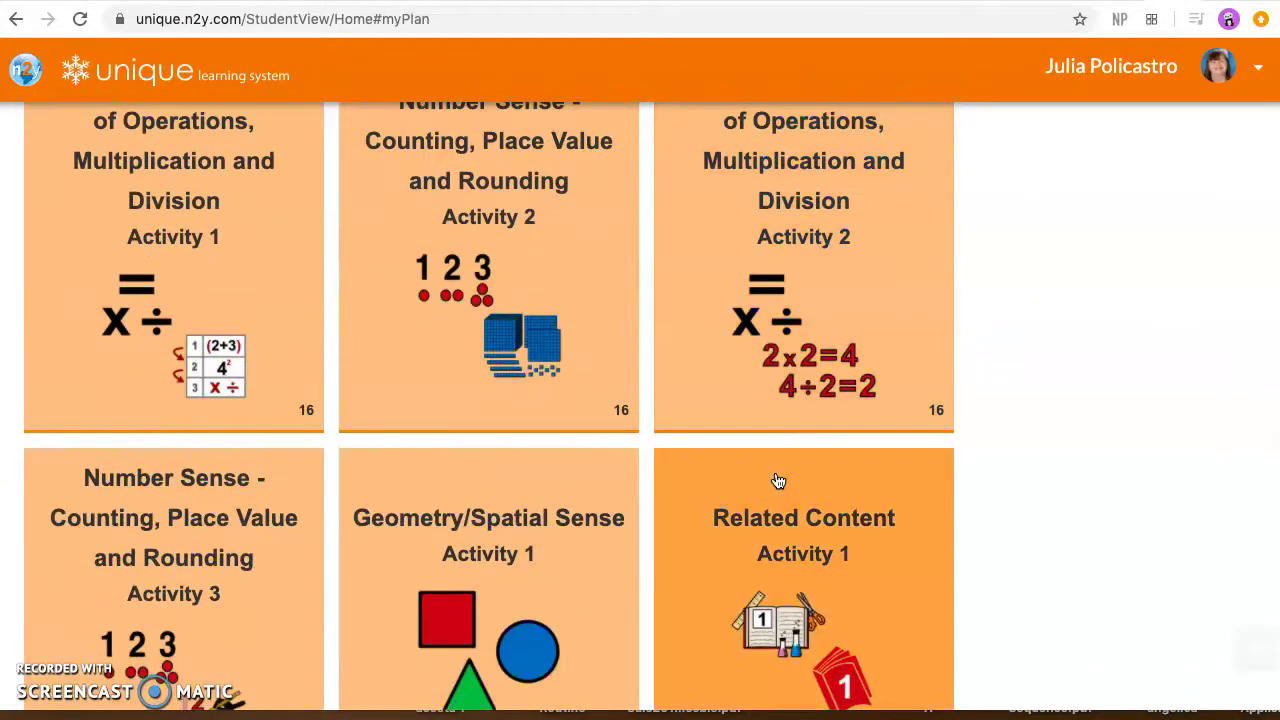
pyautogui.scroll(10, 778, 481)
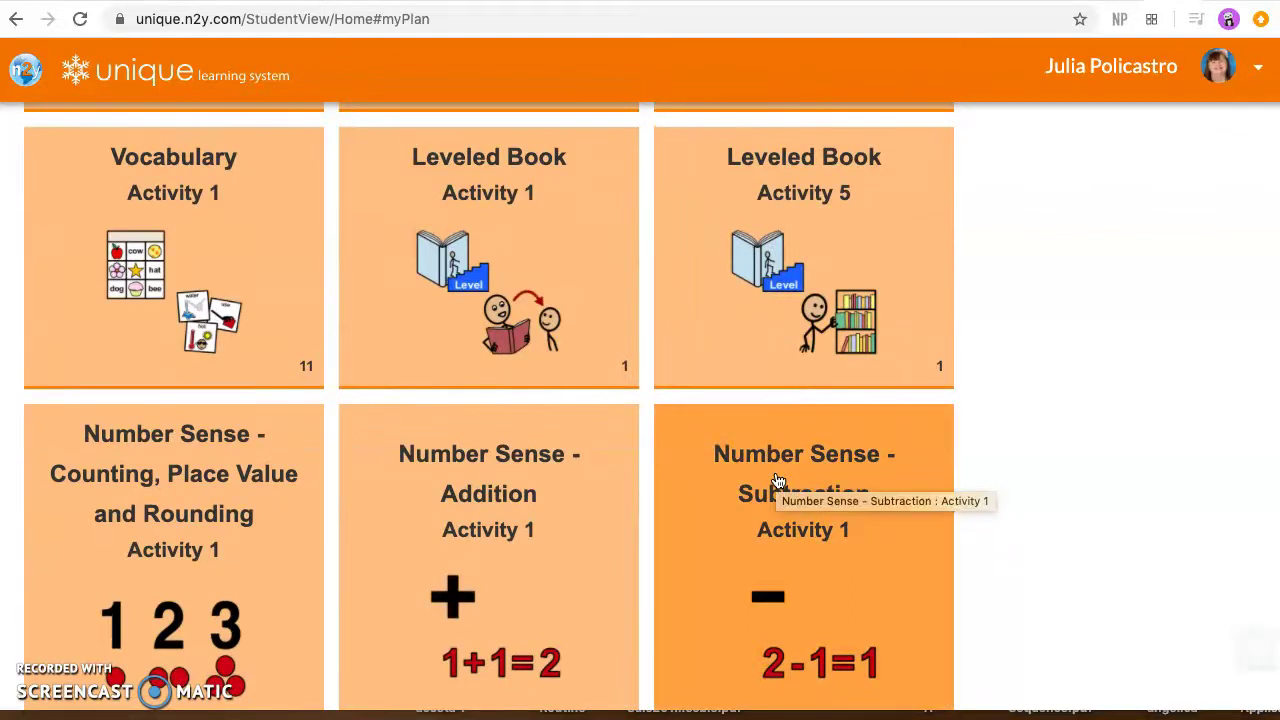
pyautogui.scroll(6, 778, 481)
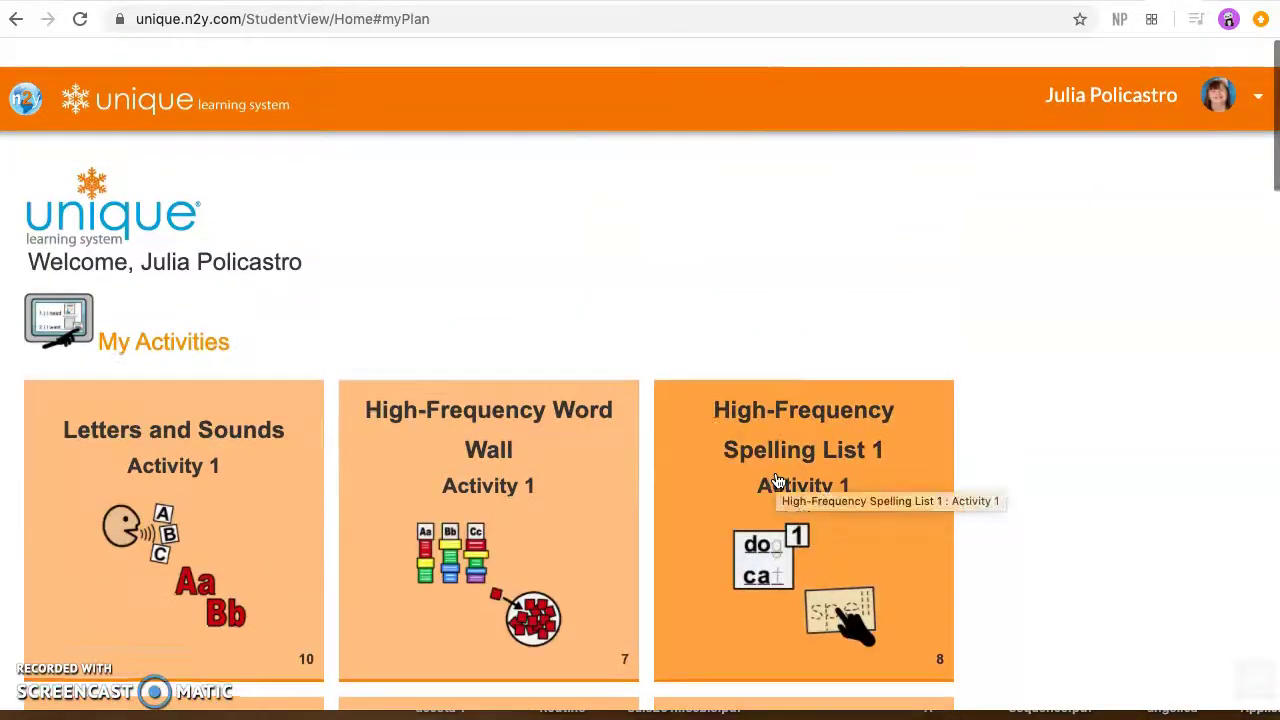